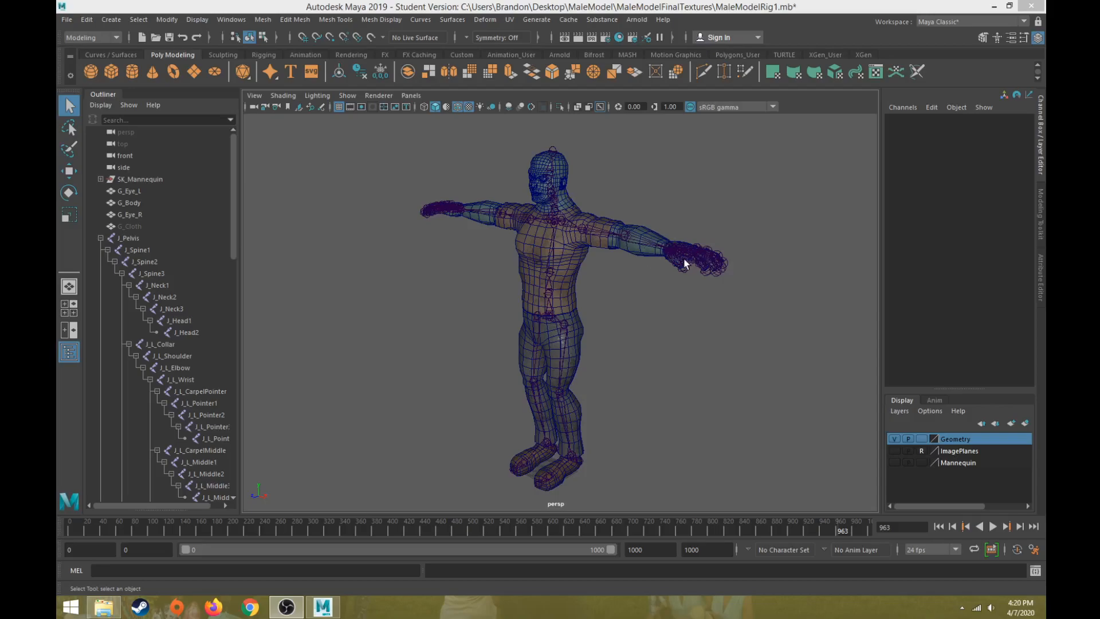
# Examine the existing neck and head joints on the character from the front and the side
pyautogui.keyDown('alt'); pyautogui.moveTo(543, 216); pyautogui.dragTo(589, 353, button='middle'); pyautogui.keyUp('alt')
pyautogui.scroll(6, 527, 280)
pyautogui.scroll(2, 589, 353)
pyautogui.keyDown('alt'); pyautogui.moveTo(589, 353); pyautogui.dragTo(575, 336); pyautogui.keyUp('alt')
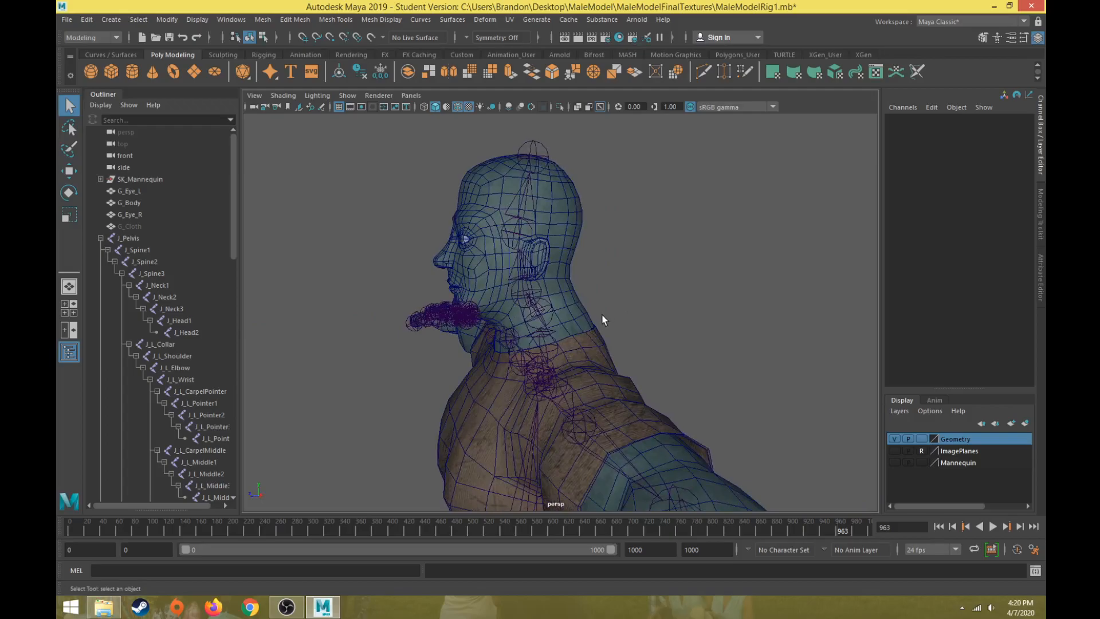
pyautogui.keyDown('alt'); pyautogui.moveTo(554, 327); pyautogui.dragTo(545, 359); pyautogui.keyUp('alt')
pyautogui.scroll(2, 556, 363)
pyautogui.scroll(-2, 555, 363)
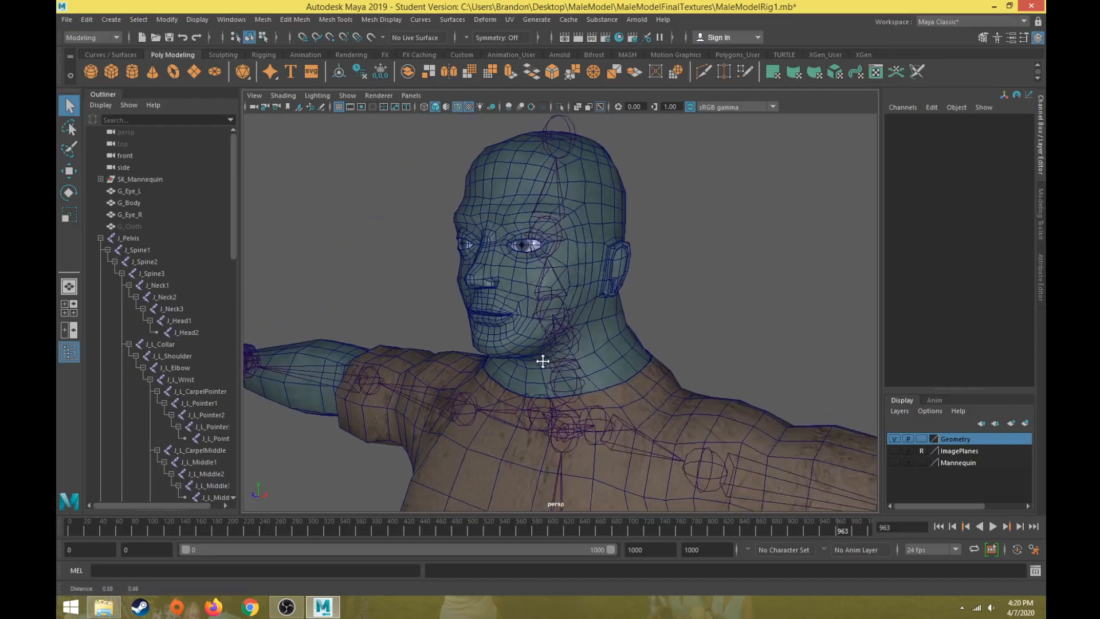
pyautogui.keyDown('alt'); pyautogui.moveTo(545, 359); pyautogui.dragTo(525, 365, button='middle'); pyautogui.keyUp('alt')
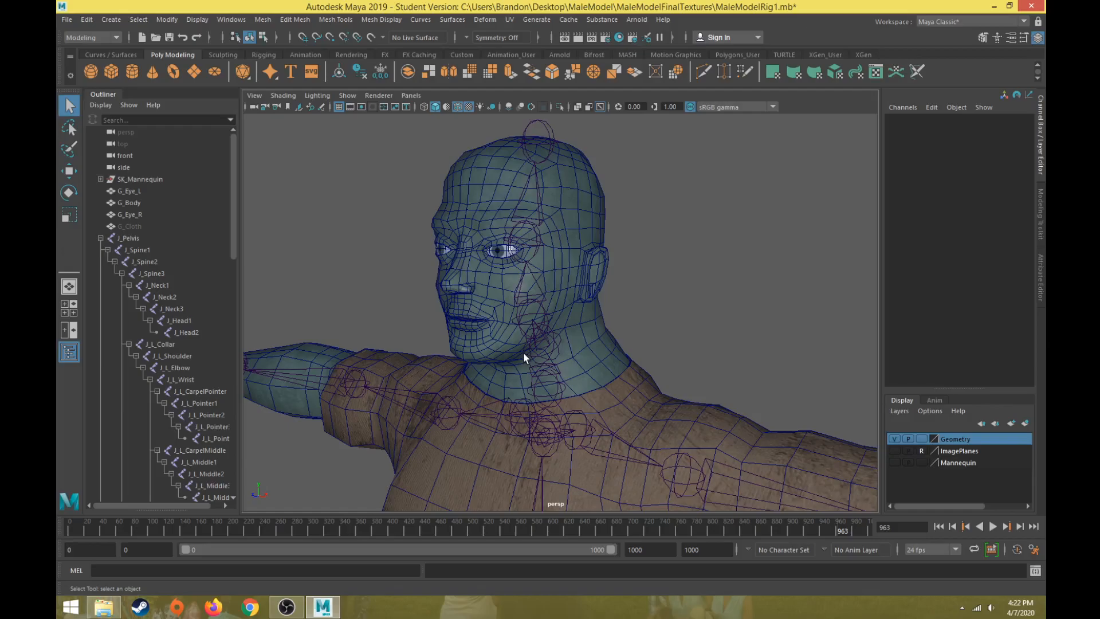
pyautogui.keyDown('alt'); pyautogui.moveTo(599, 345); pyautogui.dragTo(493, 398); pyautogui.keyUp('alt')
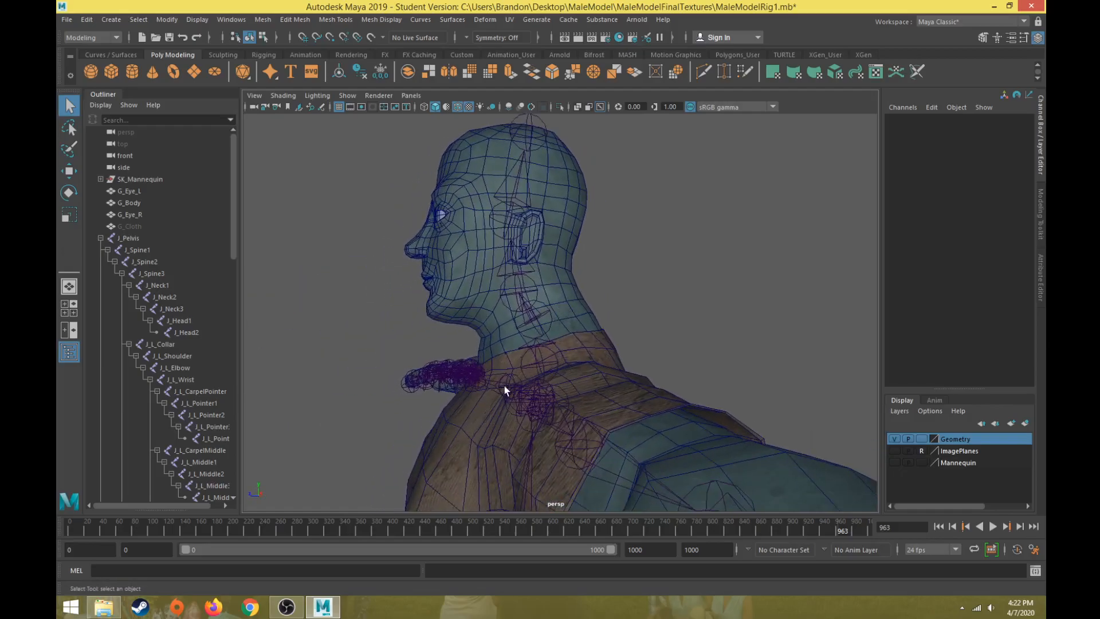
# In the side view, create a single joint just in front of the earlobe, at about Y 167.6, Z 0.4
pyautogui.press('space')
pyautogui.press('space')
pyautogui.keyDown('alt'); pyautogui.moveTo(572, 329); pyautogui.dragTo(548, 388, button='middle'); pyautogui.keyUp('alt')
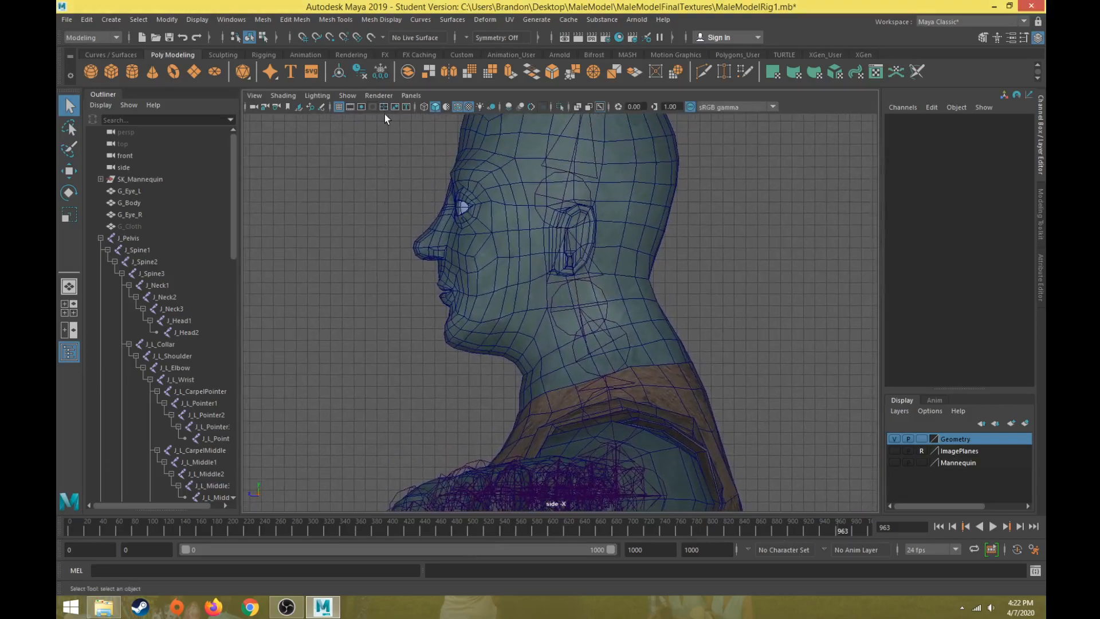
pyautogui.click(80, 36)
pyautogui.click(89, 65)
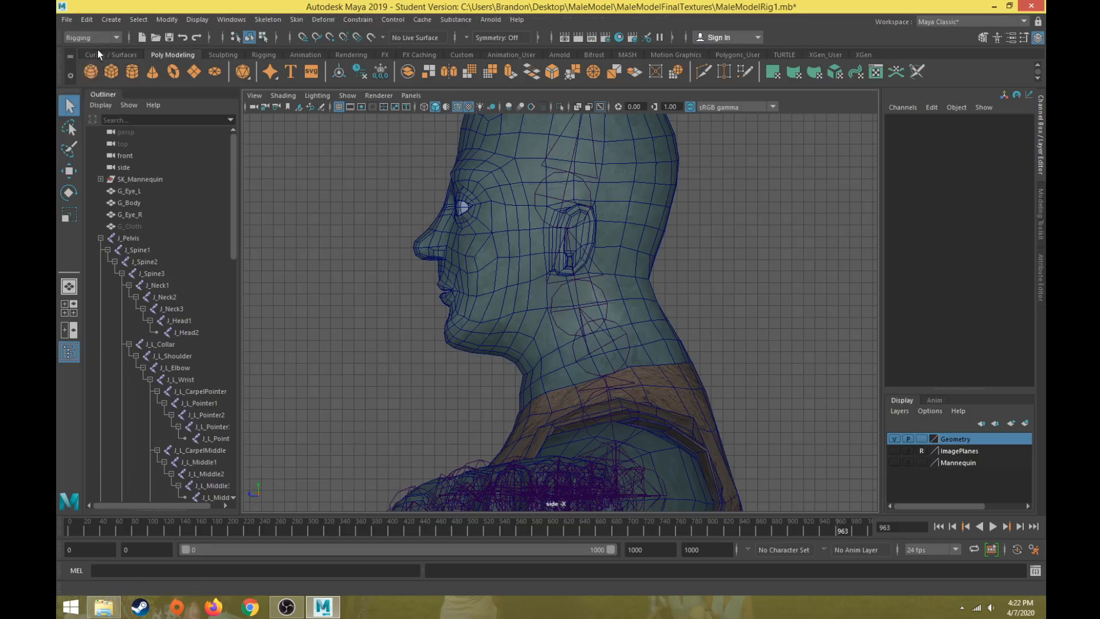
pyautogui.click(276, 21)
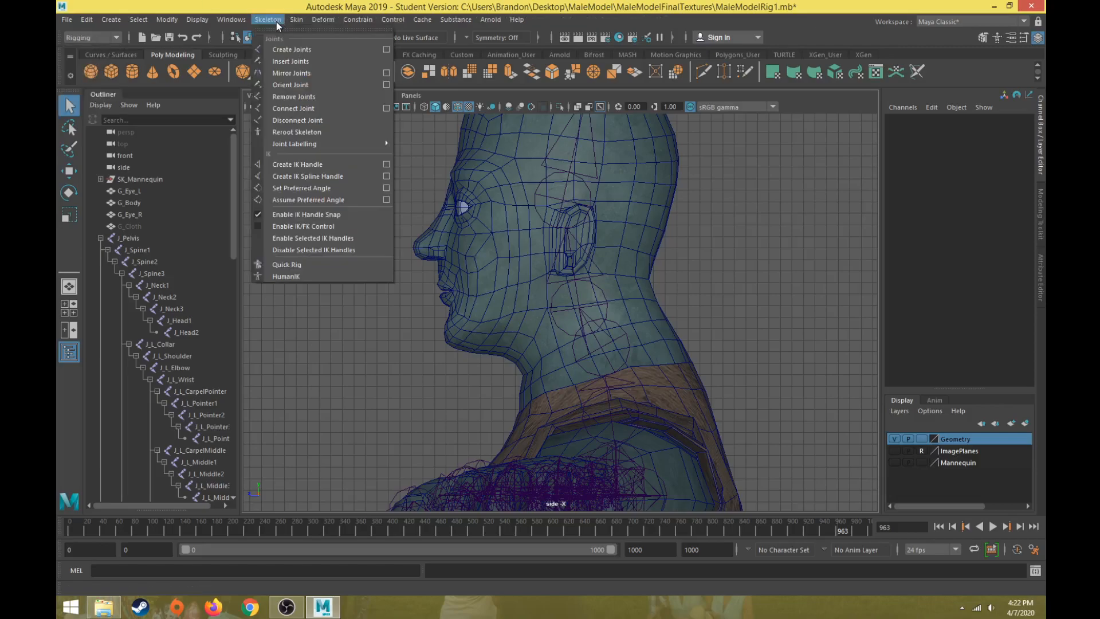
pyautogui.click(292, 50)
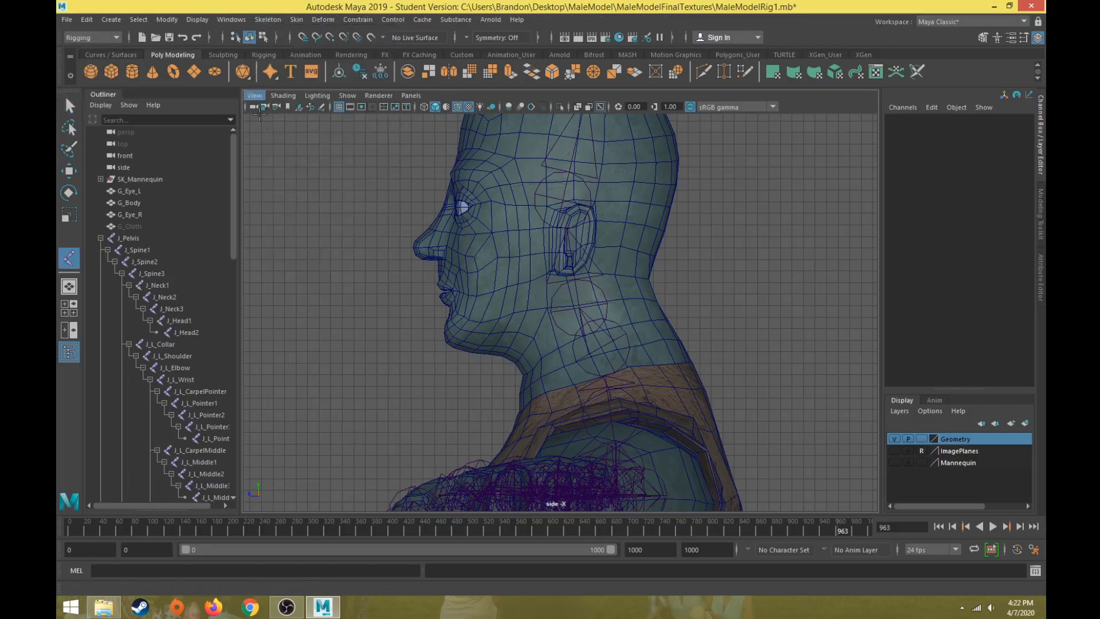
pyautogui.scroll(3, 542, 308)
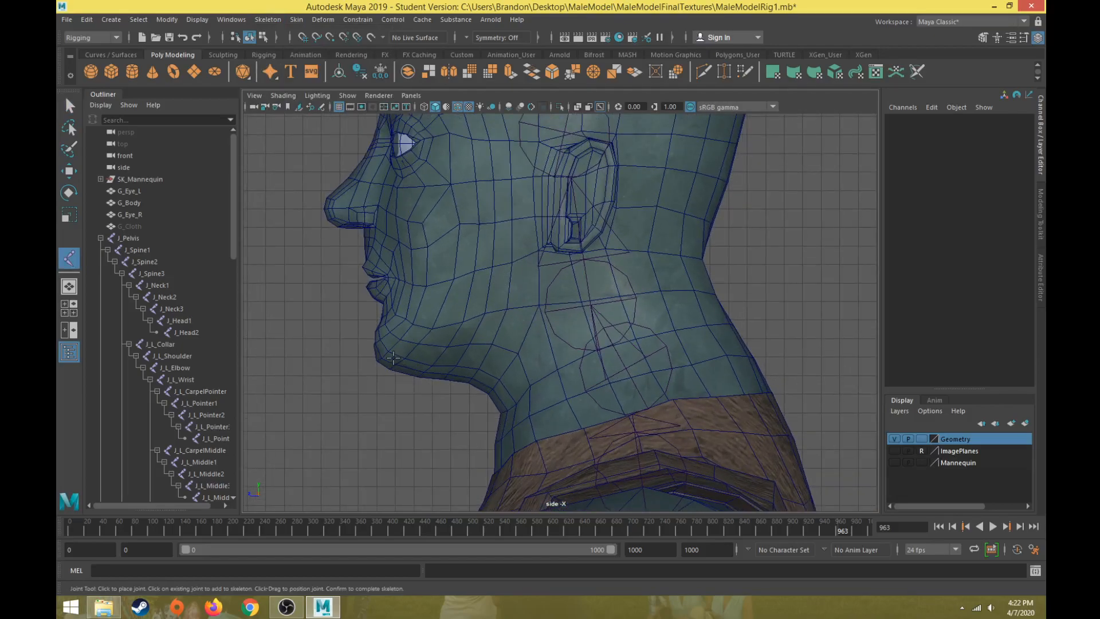
pyautogui.scroll(-1, 401, 350)
pyautogui.scroll(1, 417, 371)
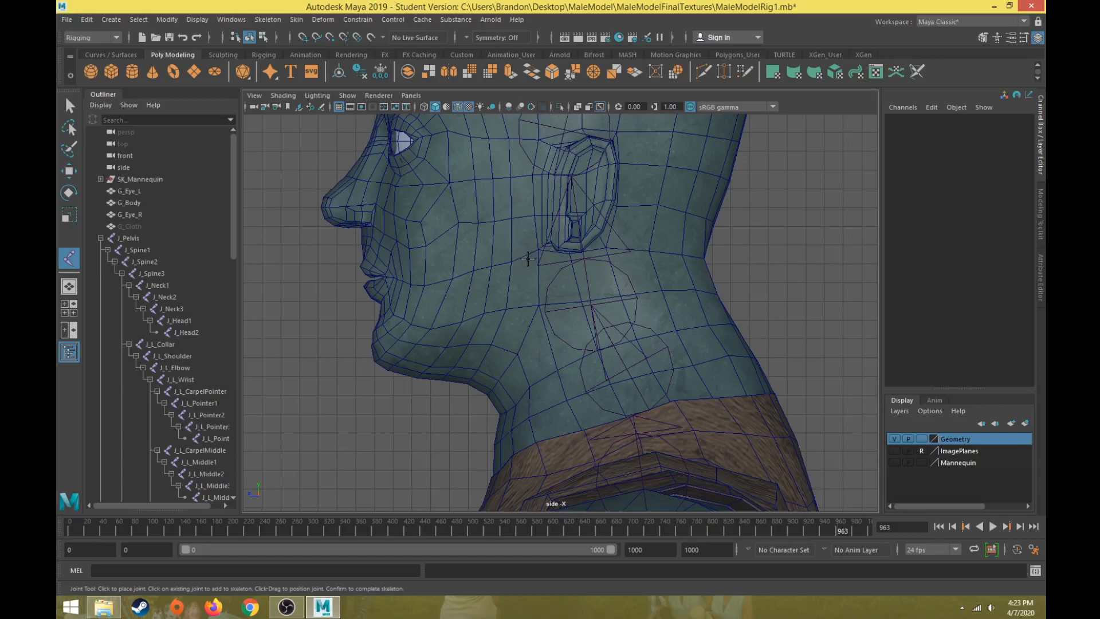
pyautogui.moveTo(527, 261)
pyautogui.mouseDown()
pyautogui.moveTo(482, 234)
pyautogui.moveTo(535, 253)
pyautogui.mouseUp()
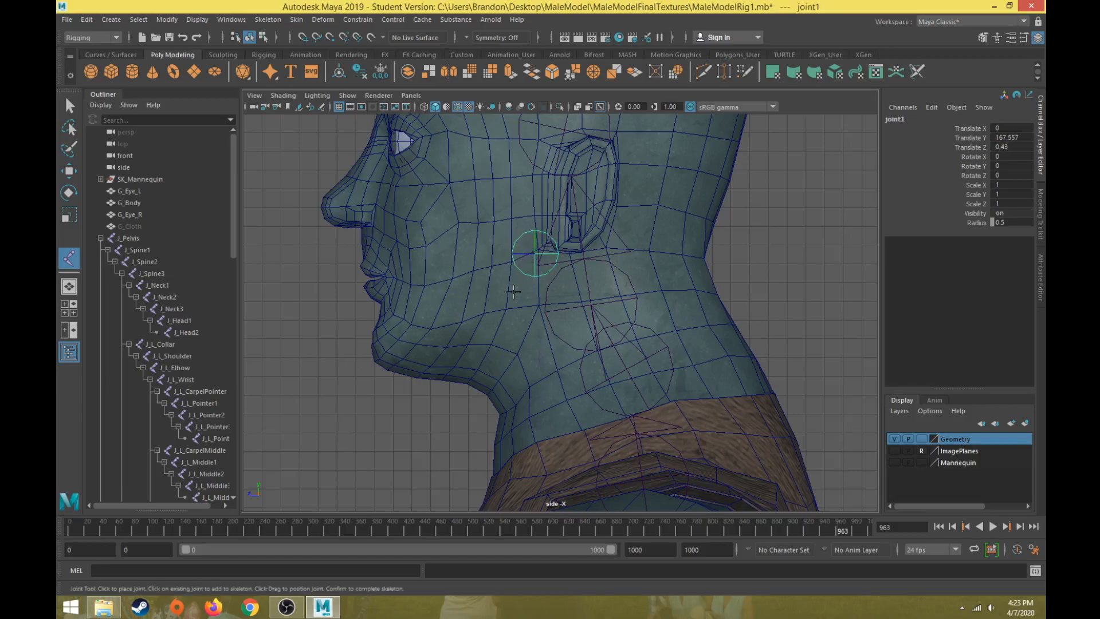
pyautogui.press('q')
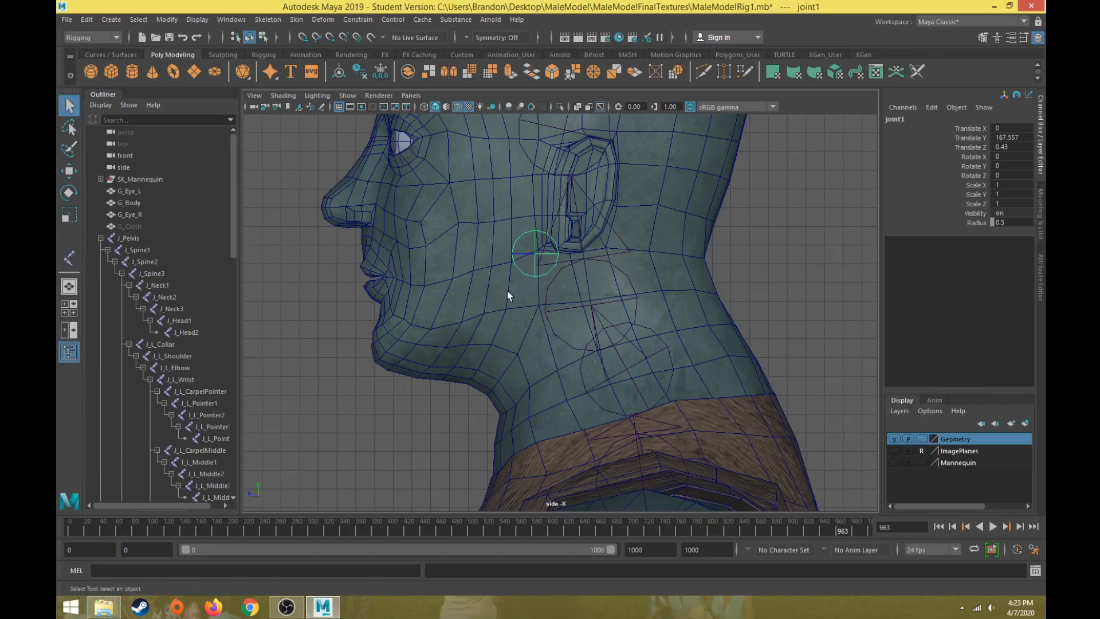
# Duplicate the ear joint and move the copy to the chin, at about Y 162.3, Z 8.8
pyautogui.hotkey('ctrl', 'd')
pyautogui.press('w')
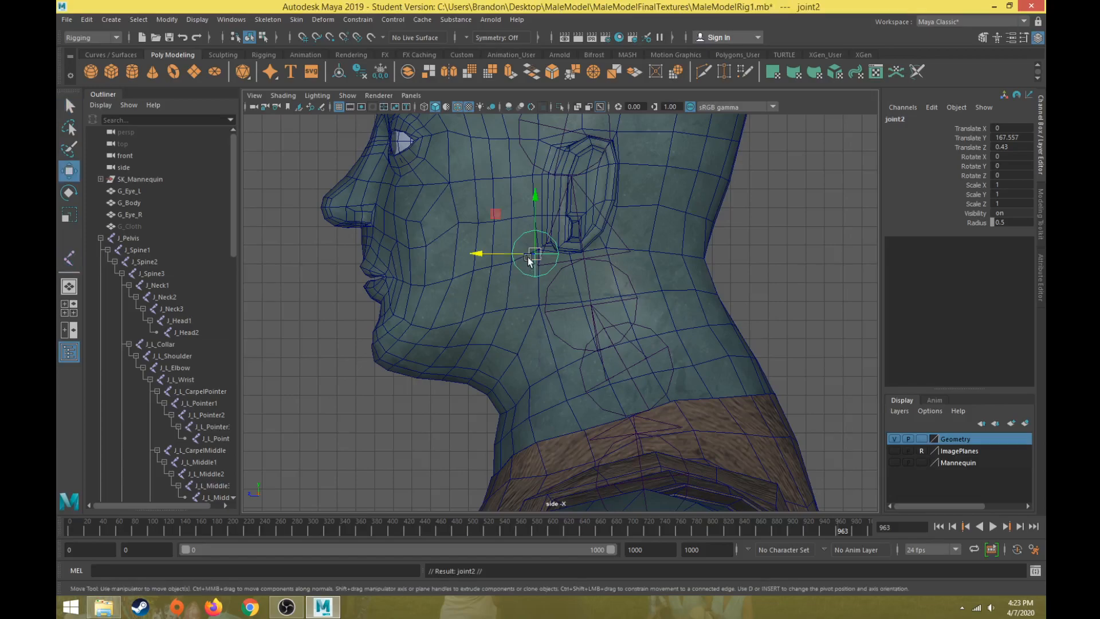
pyautogui.moveTo(493, 218); pyautogui.dragTo(337, 312, button='middle')
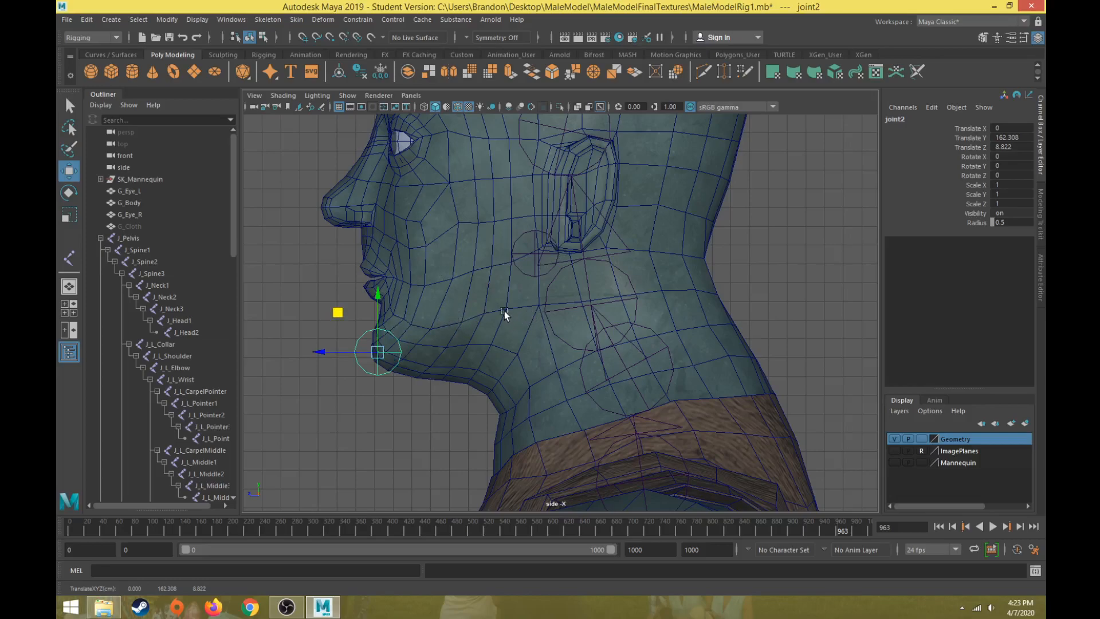
# Rotate the joint near the ear about -57.6 degrees in X so it aims at the chin joint
pyautogui.scroll(-15, 189, 348)
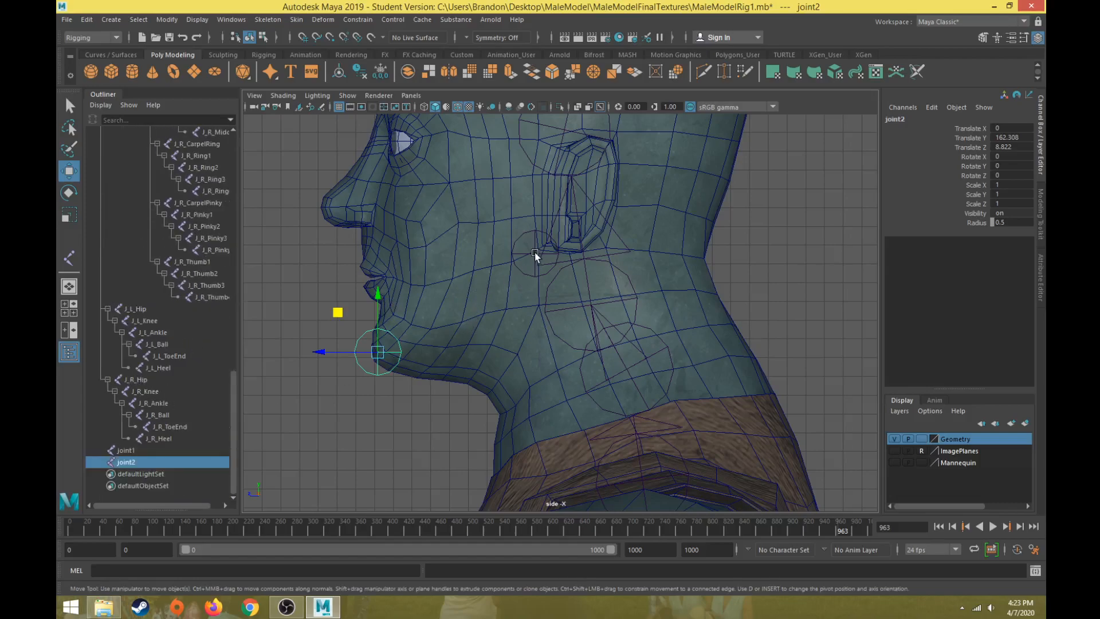
pyautogui.click(534, 252)
pyautogui.press('e')
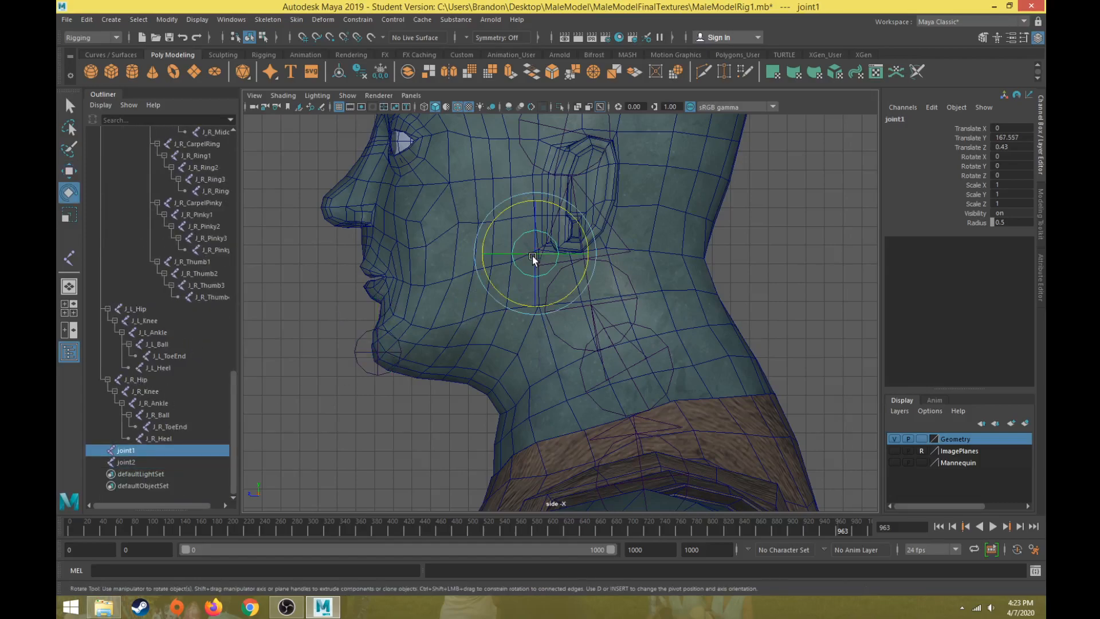
pyautogui.press('=')
pyautogui.press('=')
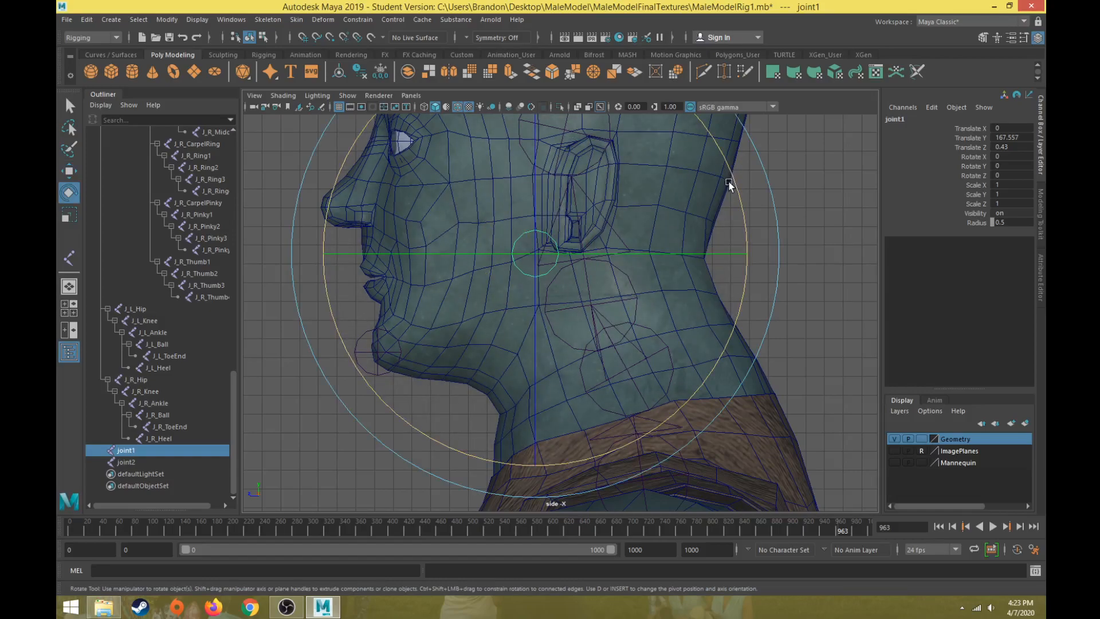
pyautogui.moveTo(739, 175); pyautogui.dragTo(672, 354)
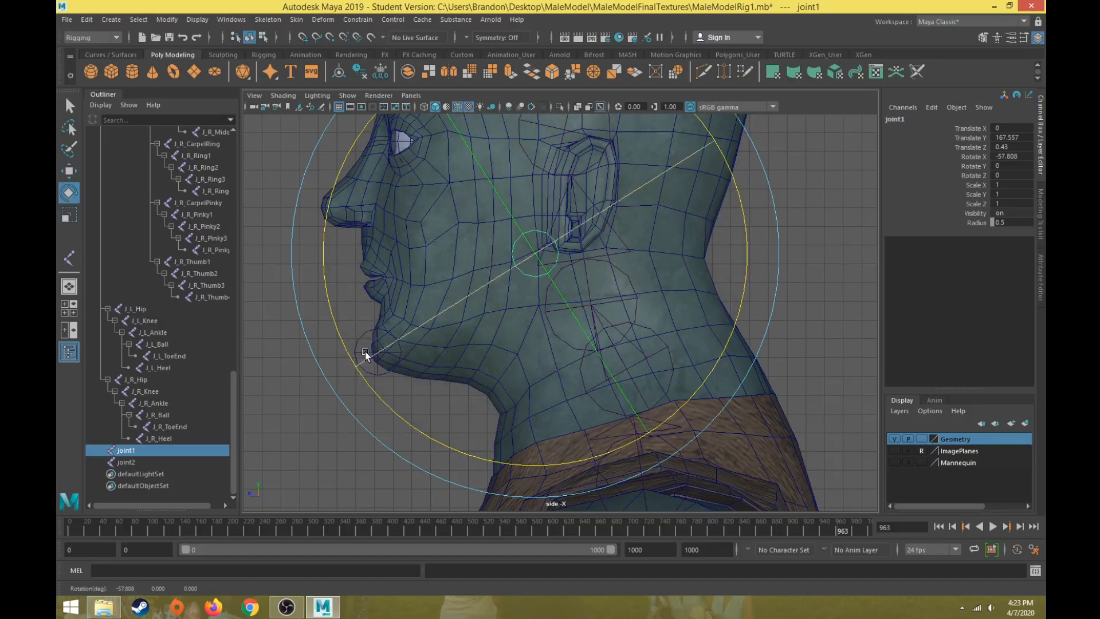
pyautogui.moveTo(370, 349); pyautogui.dragTo(363, 335)
pyautogui.click(282, 394)
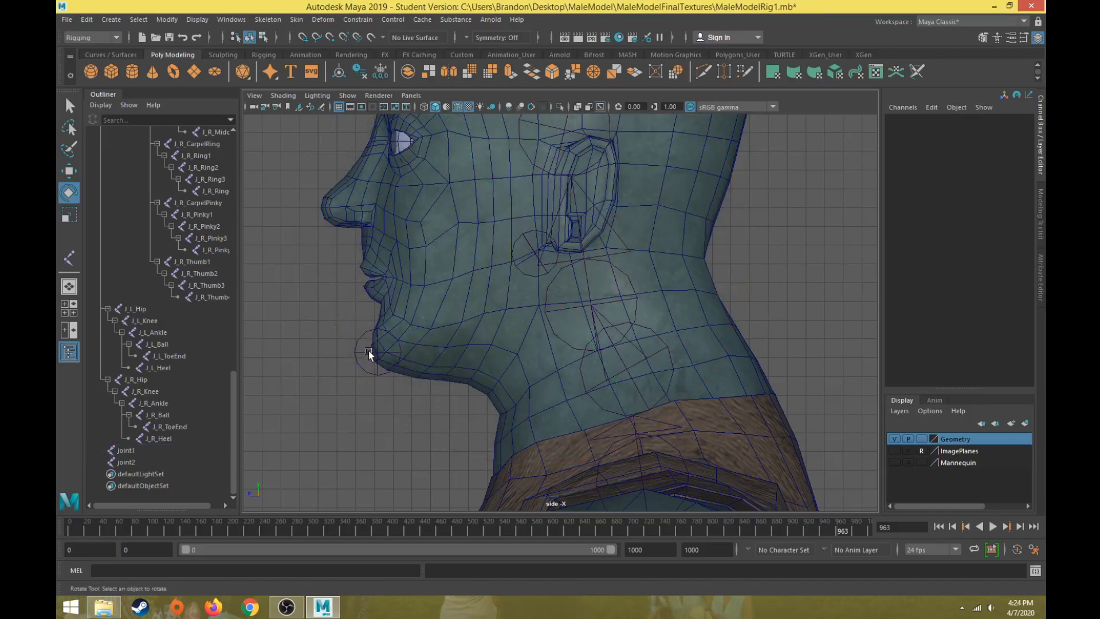
# Rename the chin joint to J_JawEnd
pyautogui.click(369, 351)
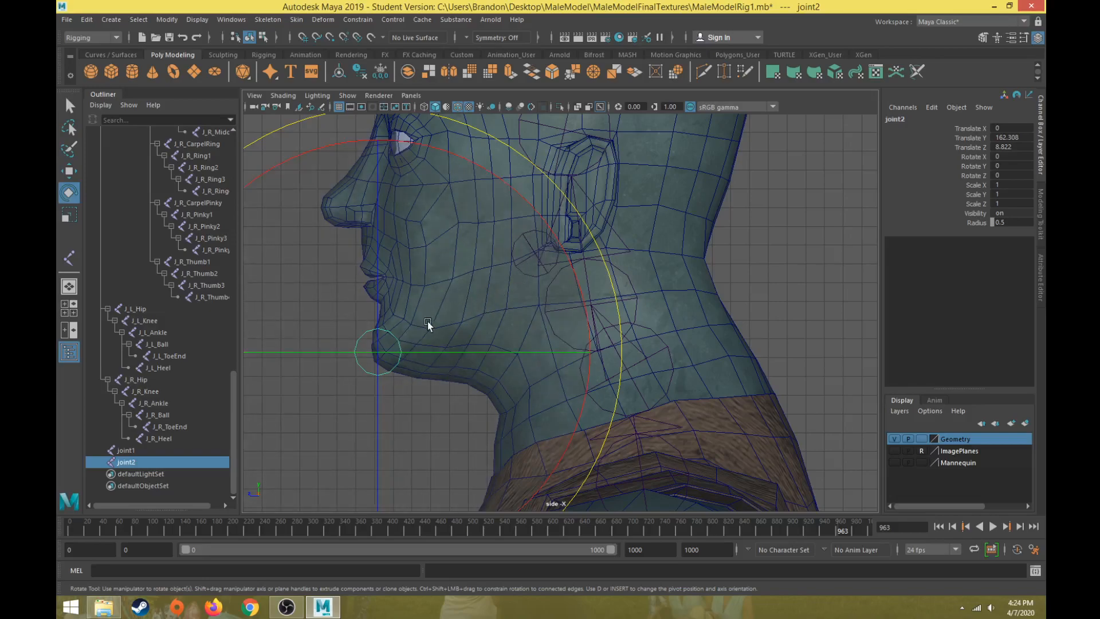
pyautogui.press('w')
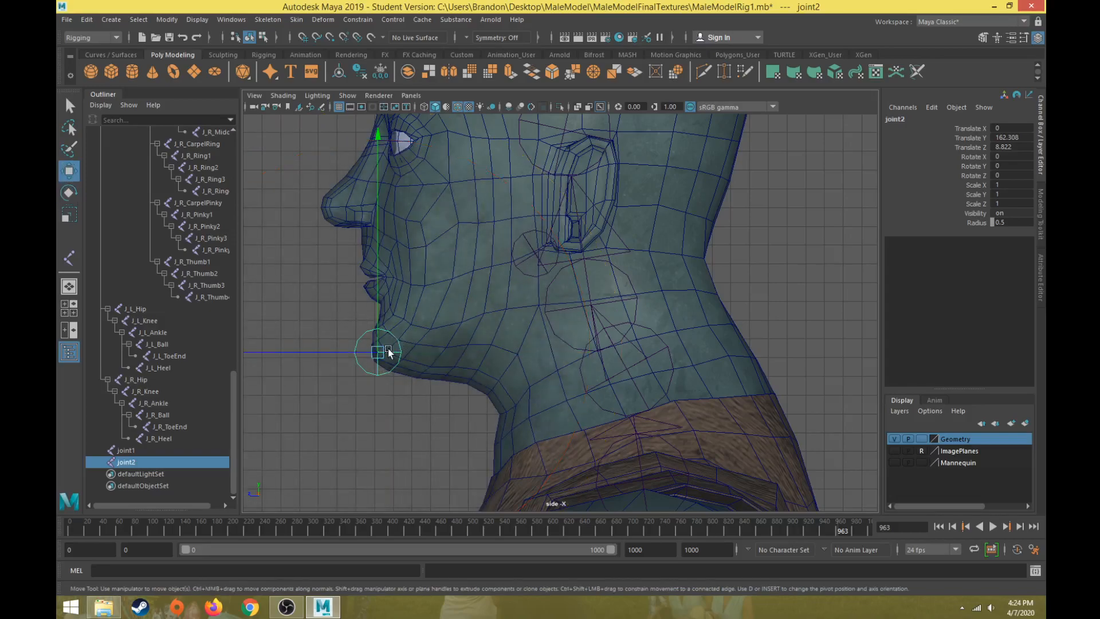
pyautogui.doubleClick(127, 462)
pyautogui.write('J_')
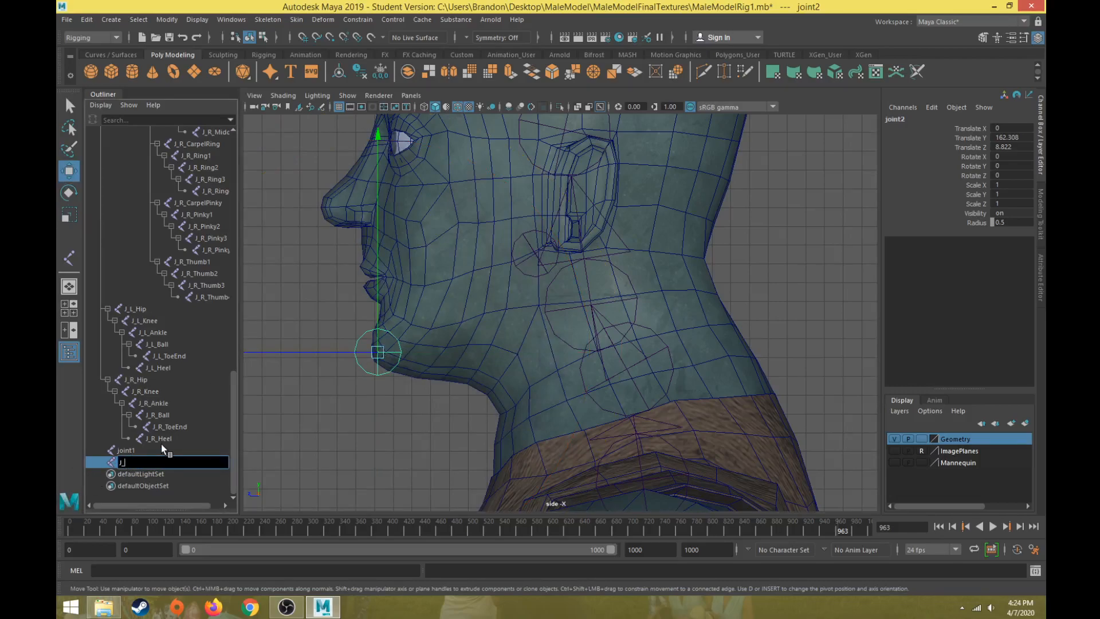
pyautogui.write('JawEnd')
pyautogui.press('Return')
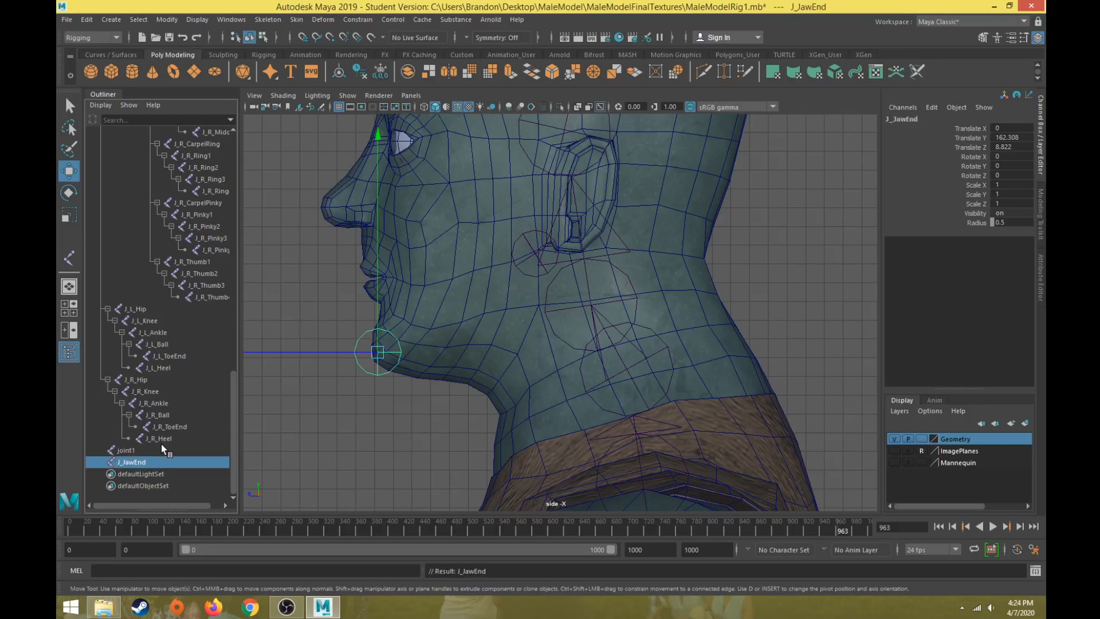
# Rename the joint near the ear to J_Jaw
pyautogui.click(126, 450)
pyautogui.doubleClick(125, 450)
pyautogui.write('J_')
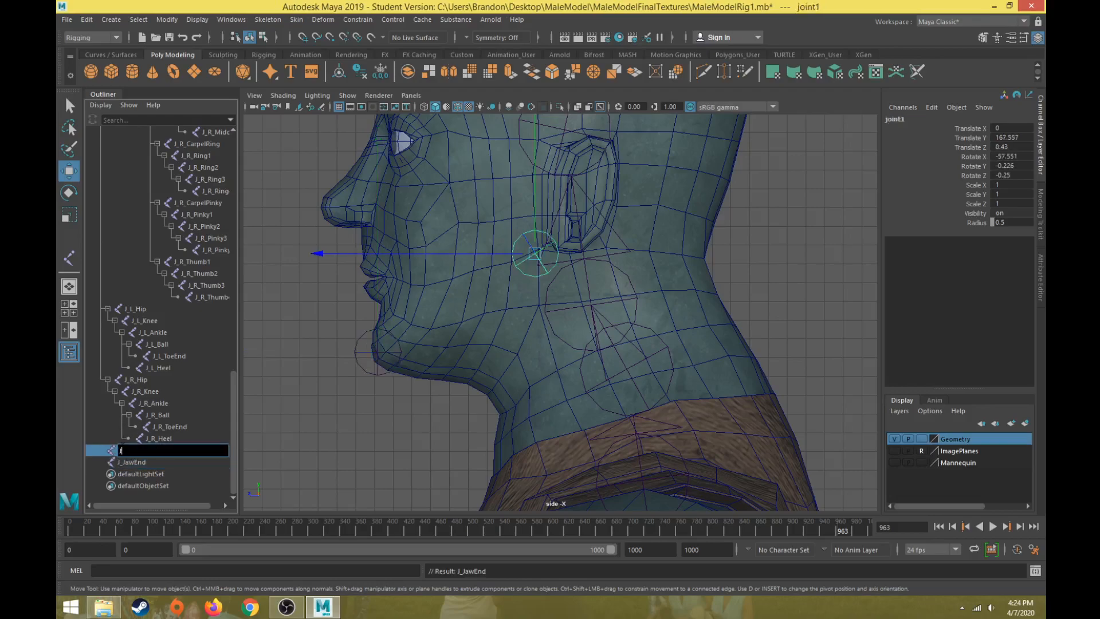
pyautogui.write('Jaw')
pyautogui.press('Return')
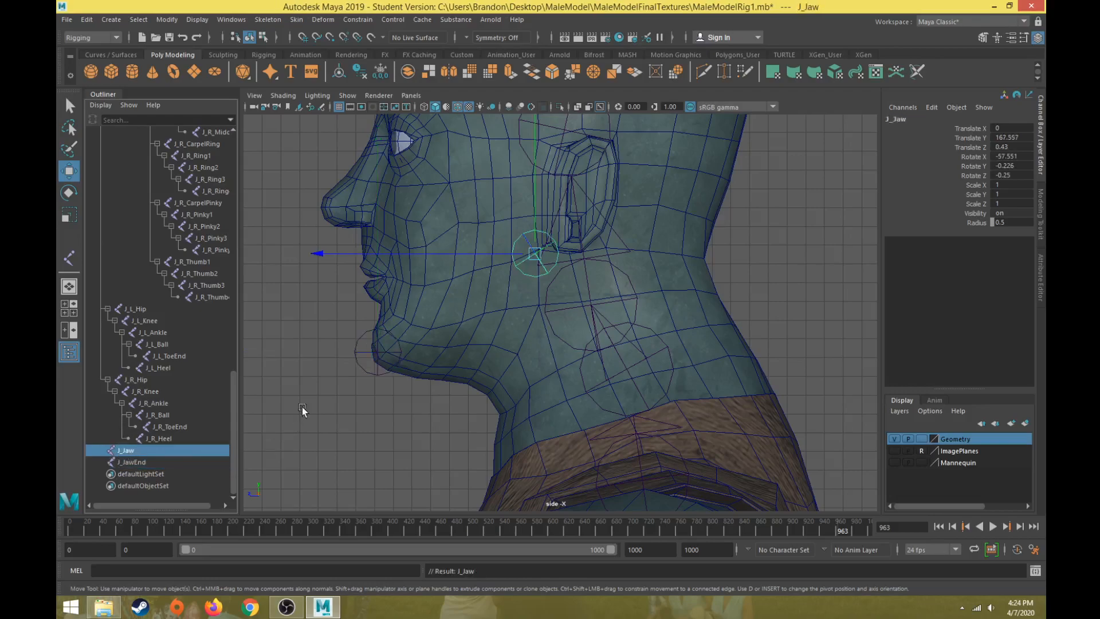
# Parent J_JawEnd under J_Jaw
pyautogui.click(369, 331)
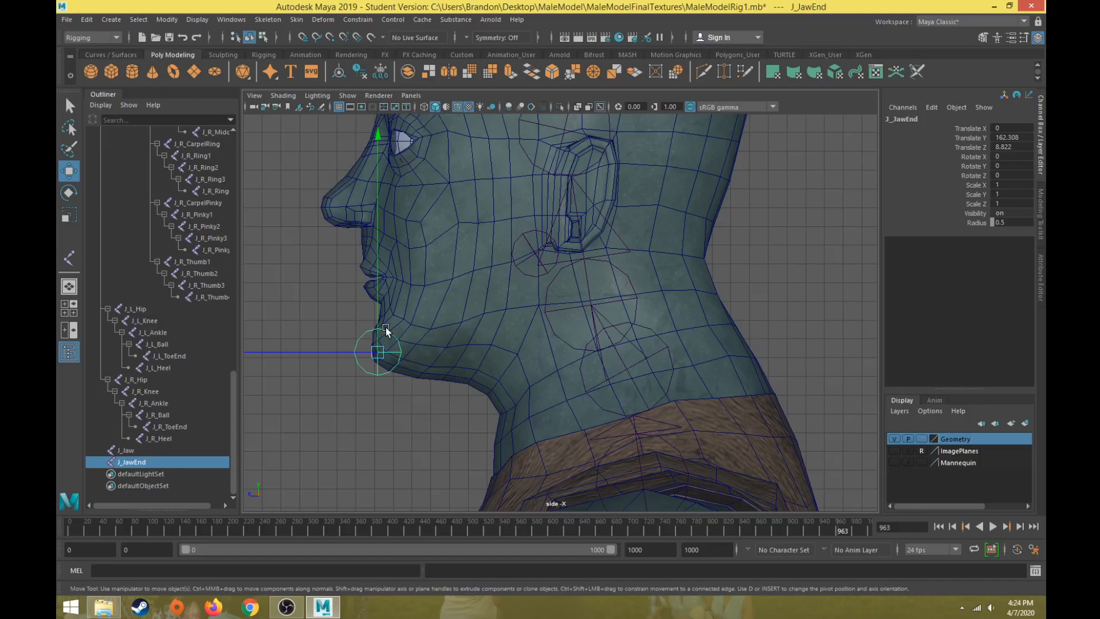
pyautogui.press('-')
pyautogui.keyDown('shift'); pyautogui.click(537, 252); pyautogui.keyUp('shift')
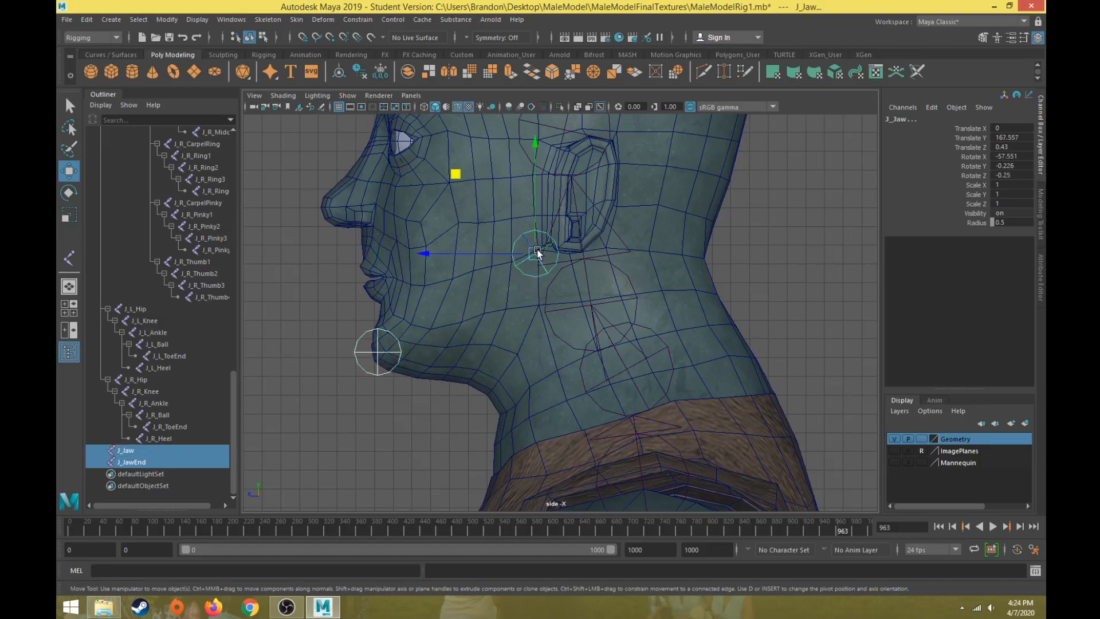
pyautogui.press('p')
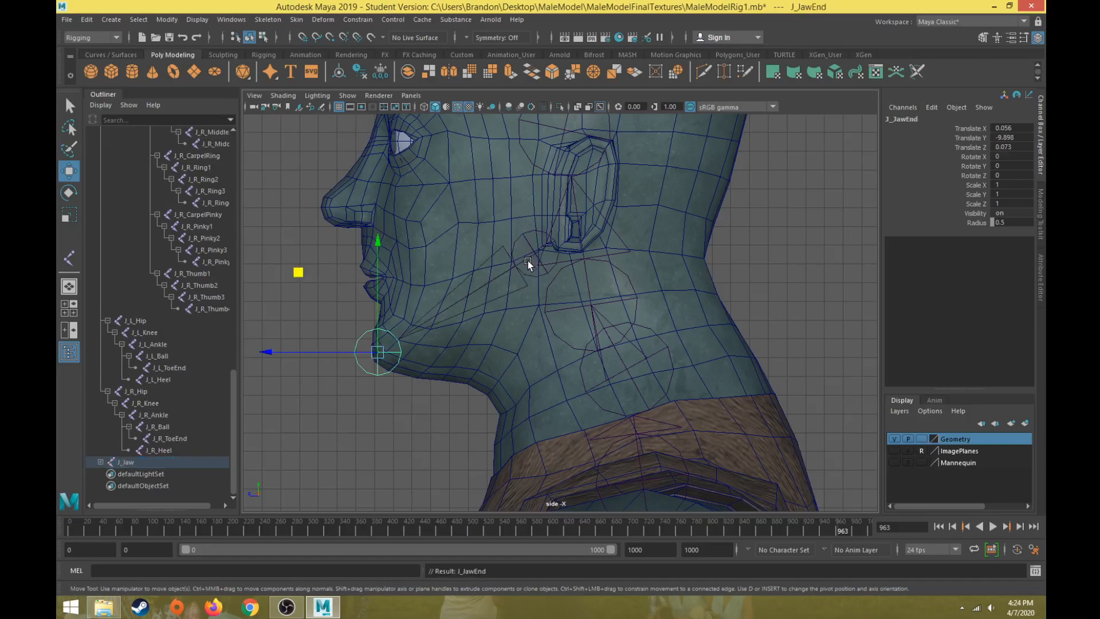
# Test the jaw movement by rotating J_Jaw, and undo the rotation
pyautogui.click(534, 251)
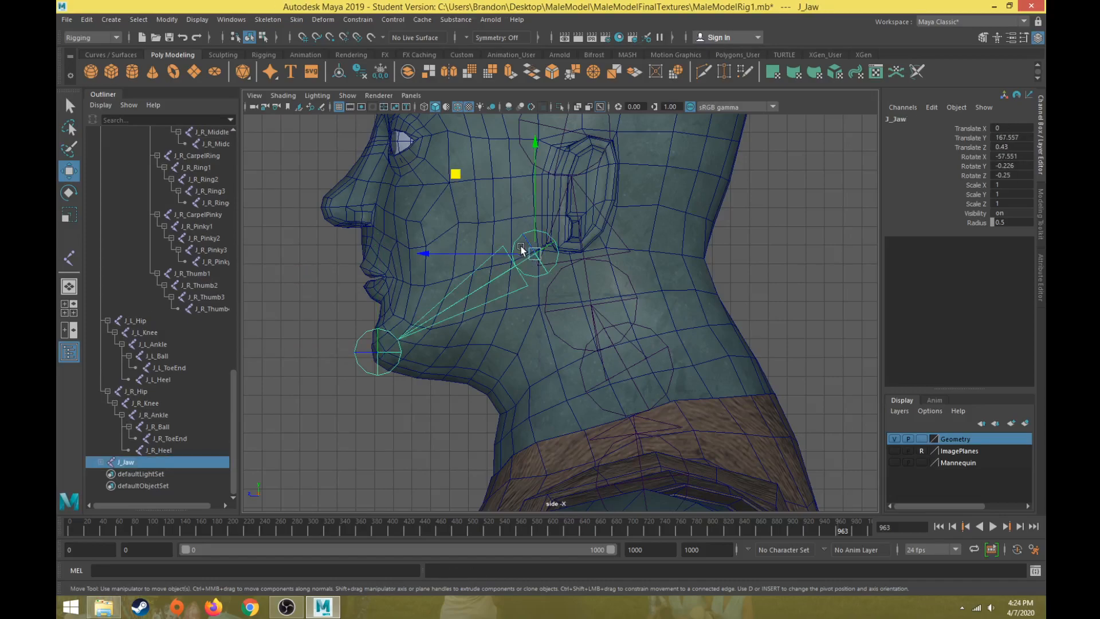
pyautogui.press('e')
pyautogui.moveTo(517, 149); pyautogui.dragTo(549, 164)
pyautogui.hotkey('ctrl', 'z')
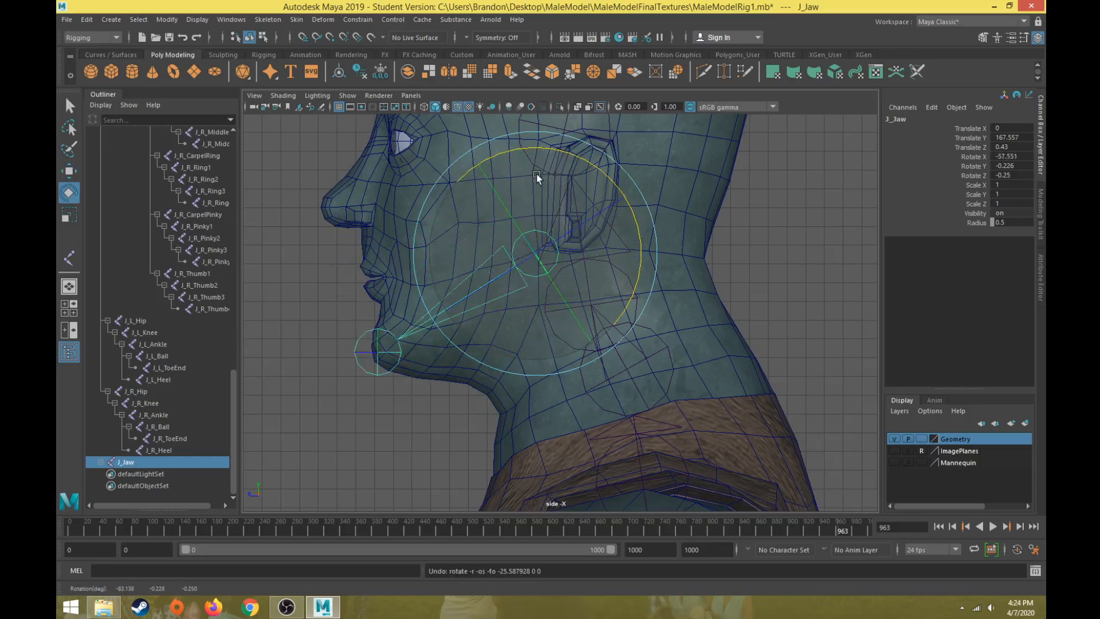
# Parent J_Jaw under J_Head1 and check its place in the skeleton hierarchy by selecting J_Head1
pyautogui.keyDown('alt'); pyautogui.moveTo(314, 265); pyautogui.dragTo(276, 355, button='middle'); pyautogui.keyUp('alt')
pyautogui.press('q')
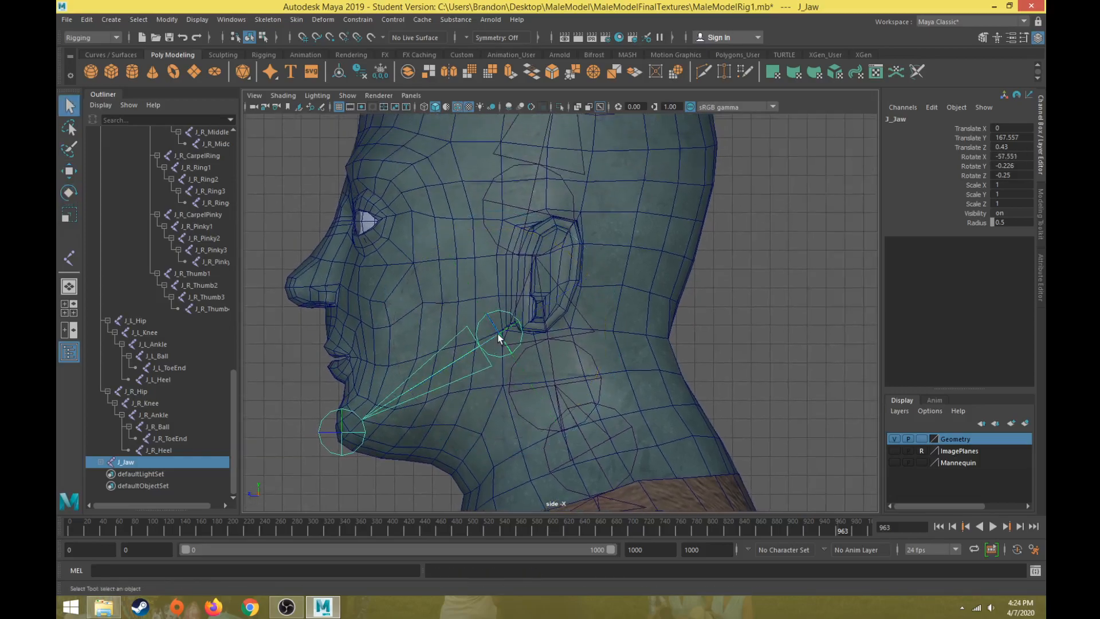
pyautogui.click(528, 211)
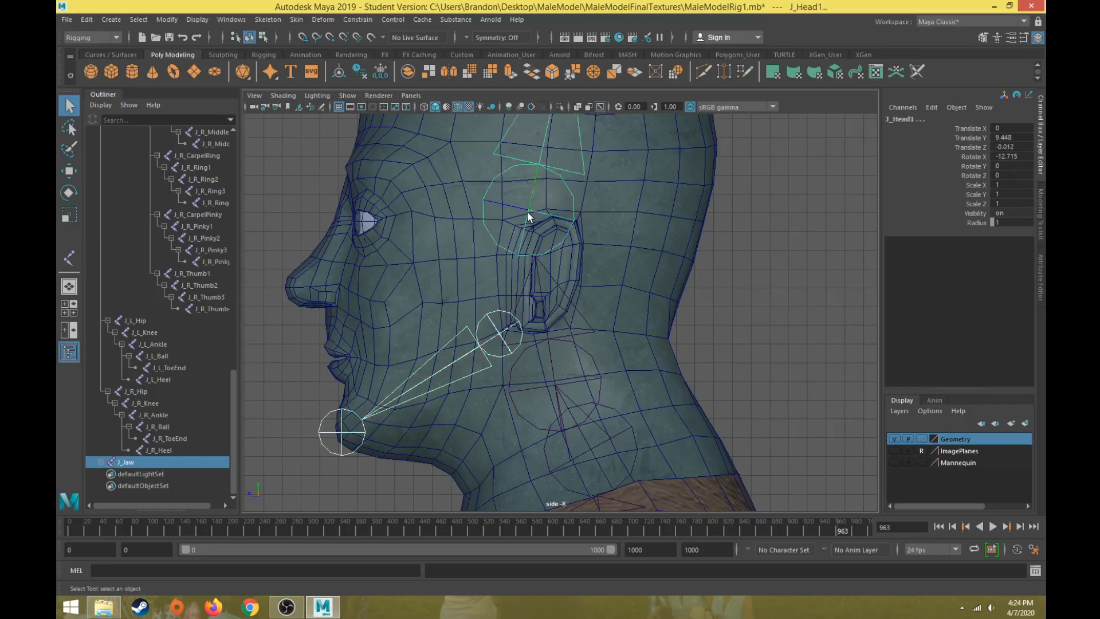
pyautogui.press('p')
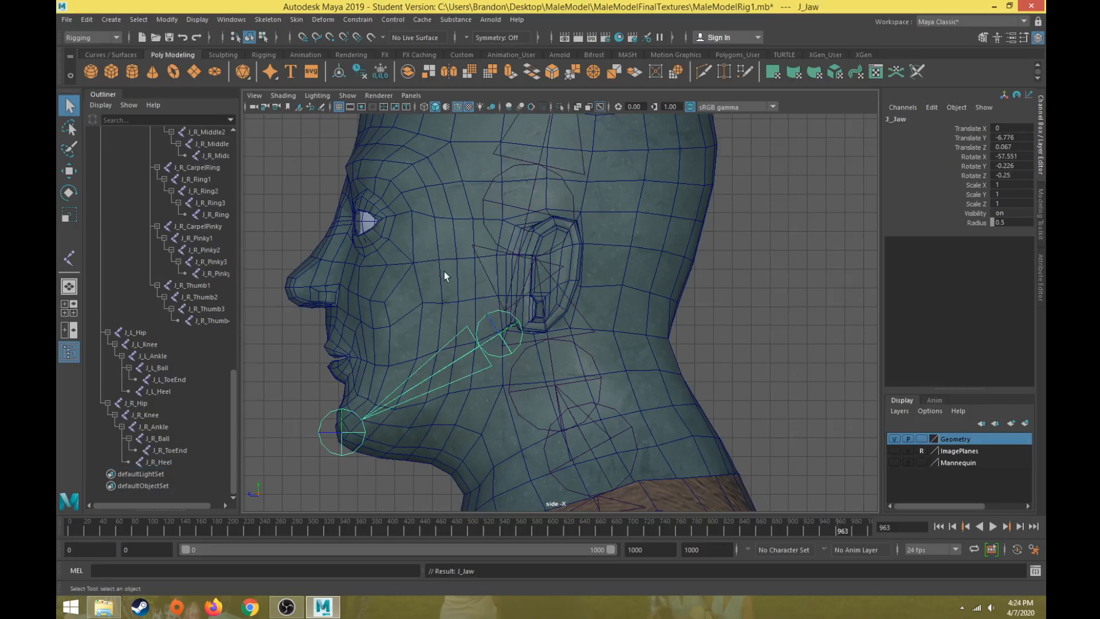
pyautogui.moveTo(232, 407); pyautogui.dragTo(255, 211)
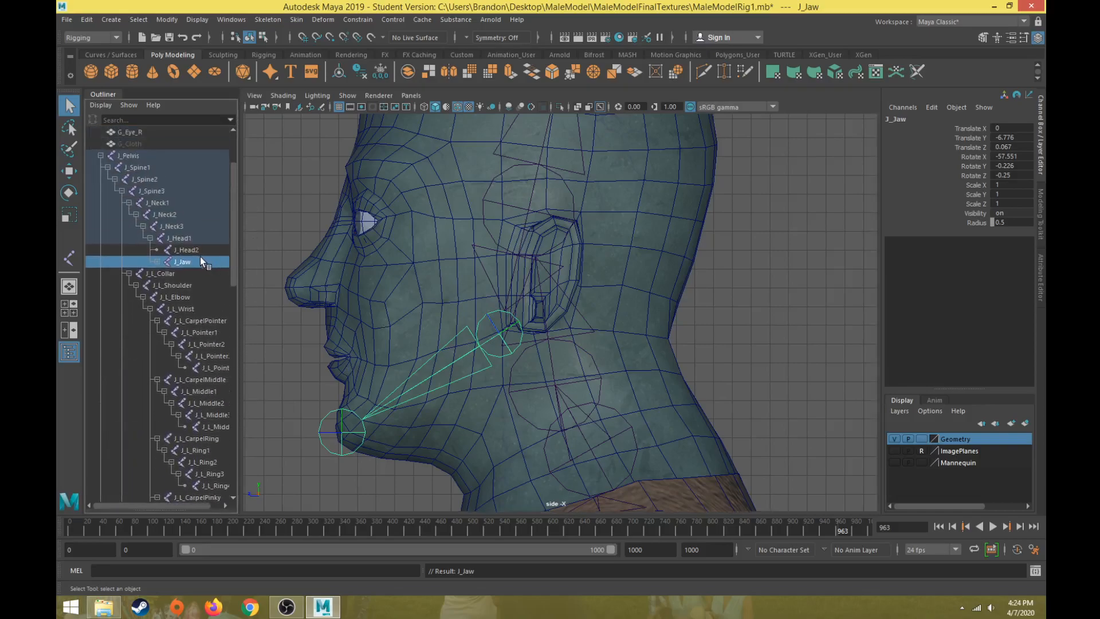
pyautogui.click(194, 237)
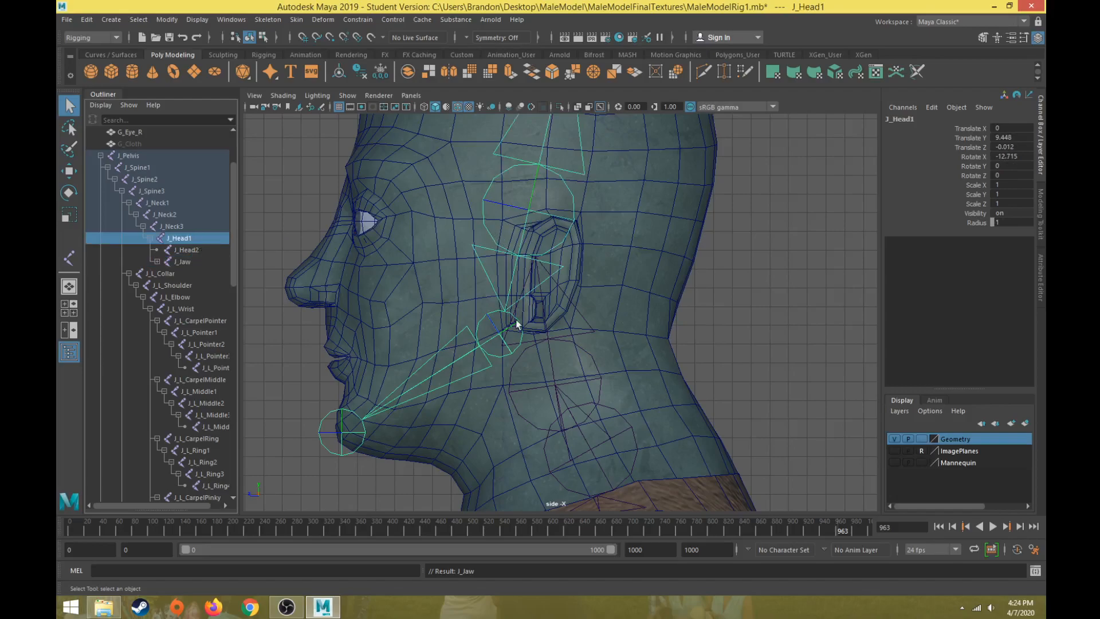
# Select J_Jaw and inspect the jaw joint's placement in the head from the perspective view
pyautogui.scroll(-3, 497, 344)
pyautogui.click(503, 332)
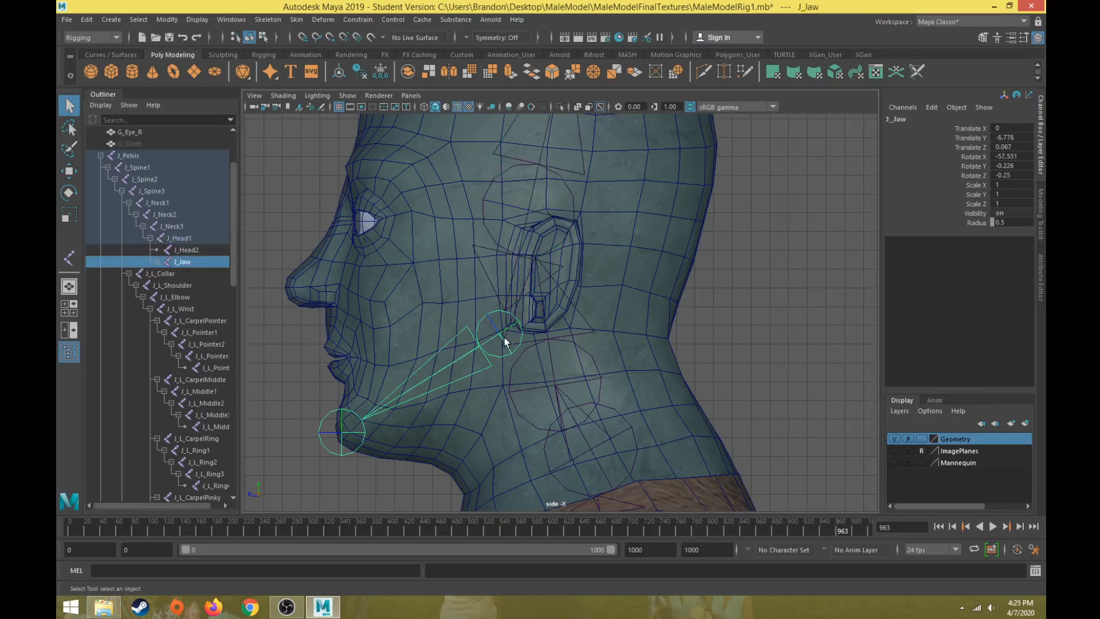
pyautogui.press('space')
pyautogui.press('space')
pyautogui.keyDown('alt'); pyautogui.moveTo(600, 266); pyautogui.dragTo(662, 308); pyautogui.keyUp('alt')
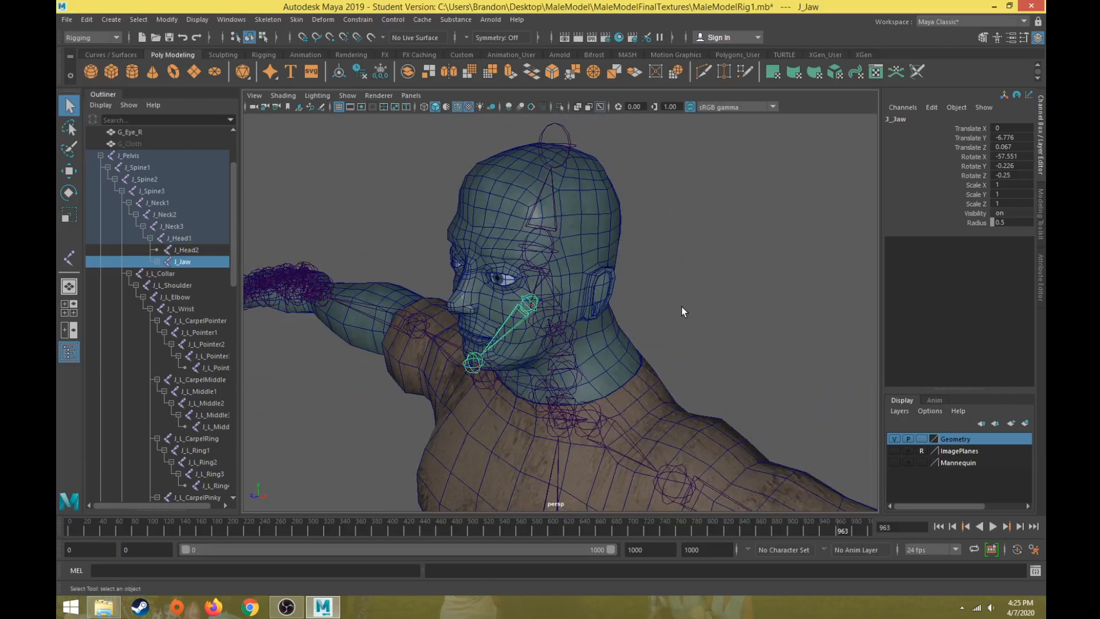
pyautogui.keyDown('alt'); pyautogui.moveTo(565, 332); pyautogui.dragTo(517, 328); pyautogui.keyUp('alt')
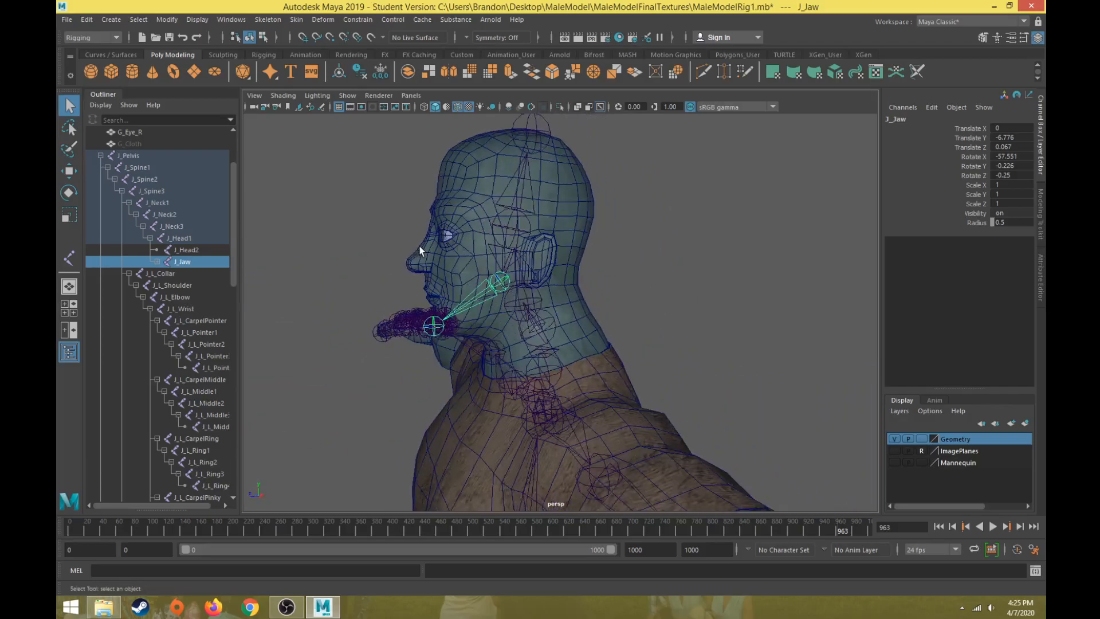
# Place a new joint behind the eye in the side view with the Joint Tool
pyautogui.press('space')
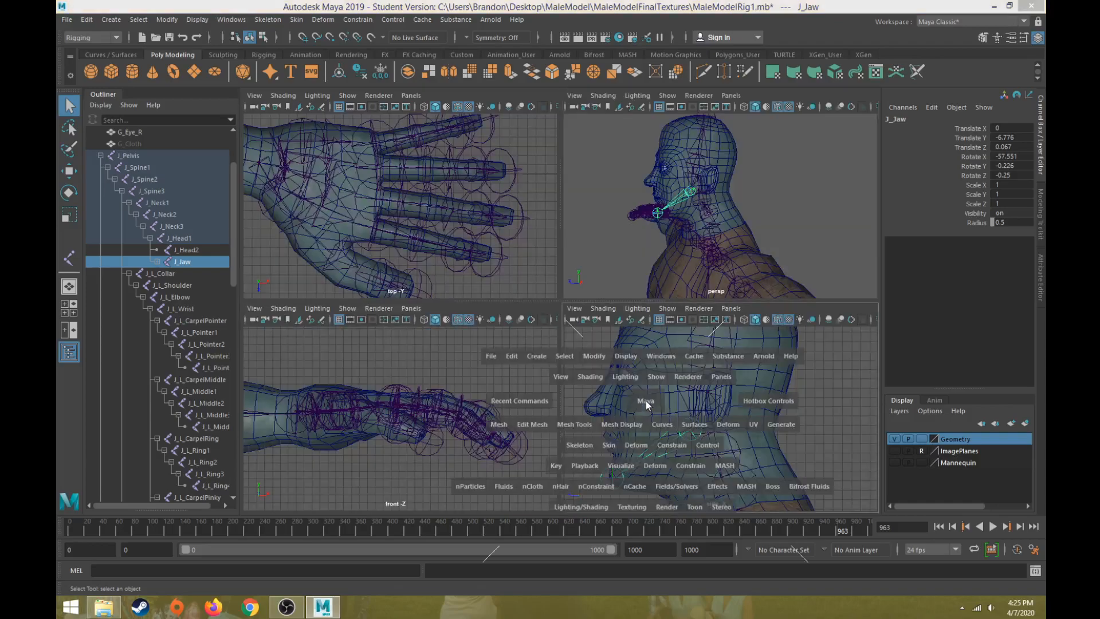
pyautogui.press('space')
pyautogui.scroll(1, 419, 299)
pyautogui.keyDown('alt'); pyautogui.moveTo(415, 294); pyautogui.dragTo(487, 372, button='middle'); pyautogui.keyUp('alt')
pyautogui.click(68, 259)
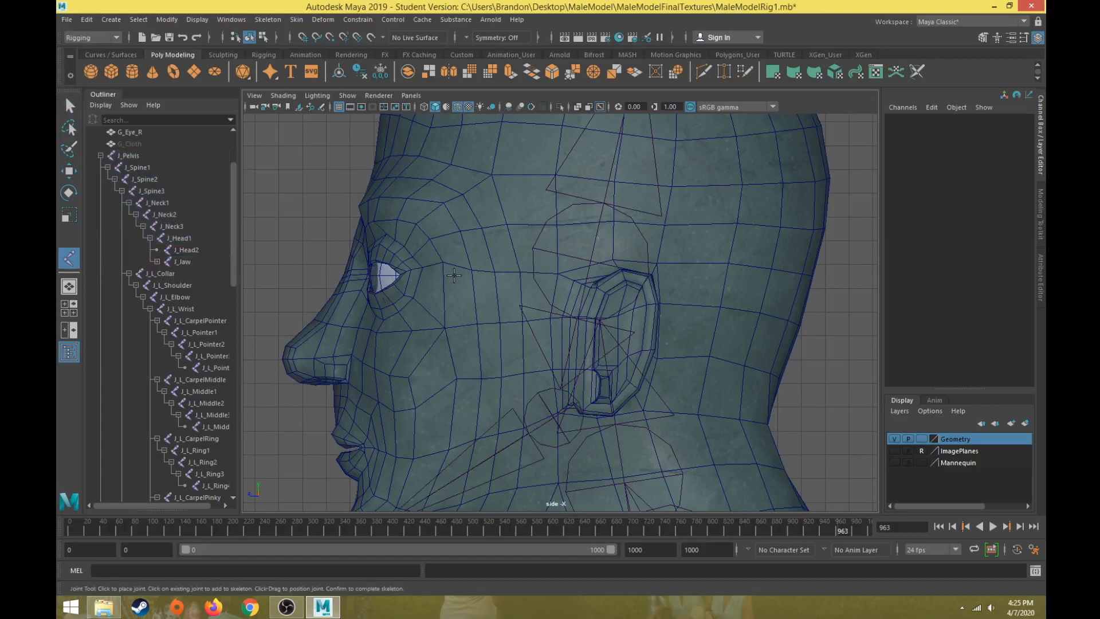
pyautogui.moveTo(454, 283); pyautogui.dragTo(485, 283)
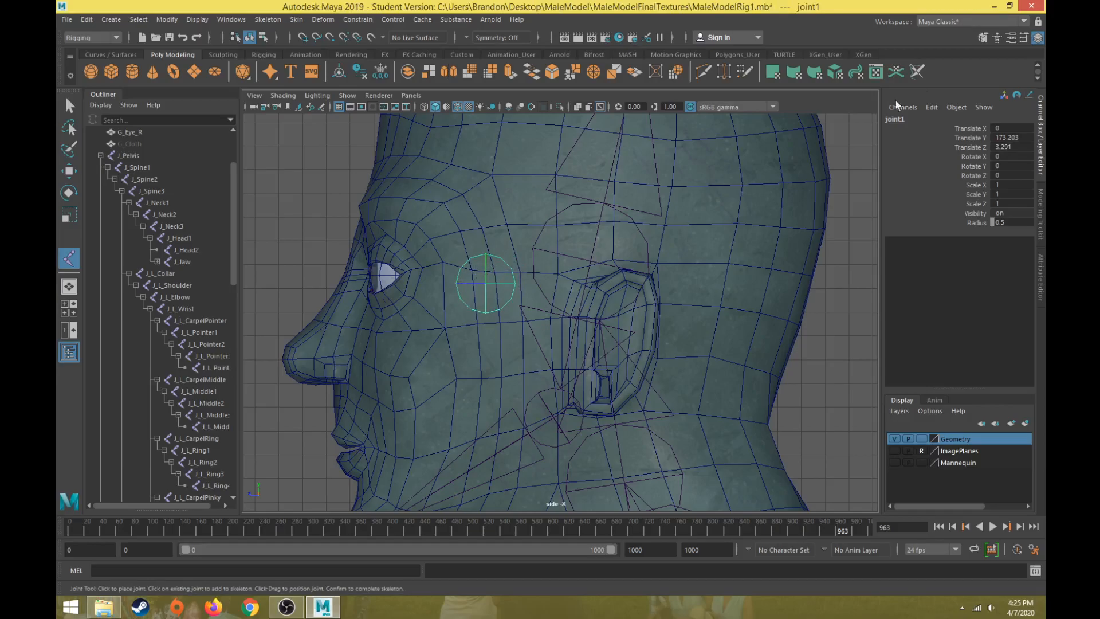
# Rename the new joint behind the eye to J_L_Eye
pyautogui.press('space')
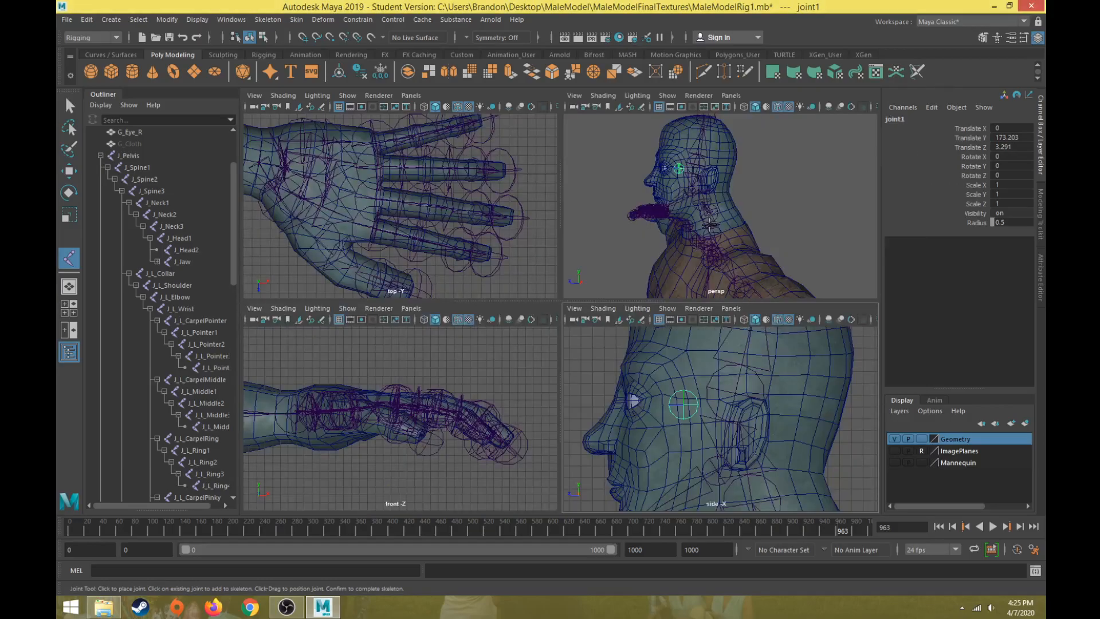
pyautogui.press('space')
pyautogui.scroll(-15, 175, 398)
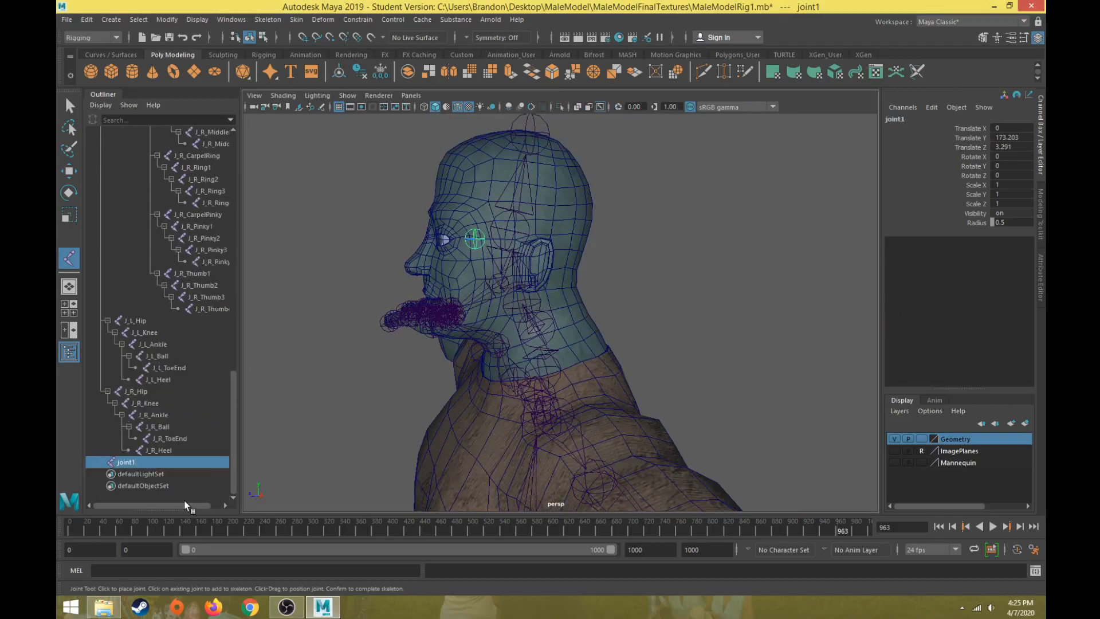
pyautogui.click(138, 462)
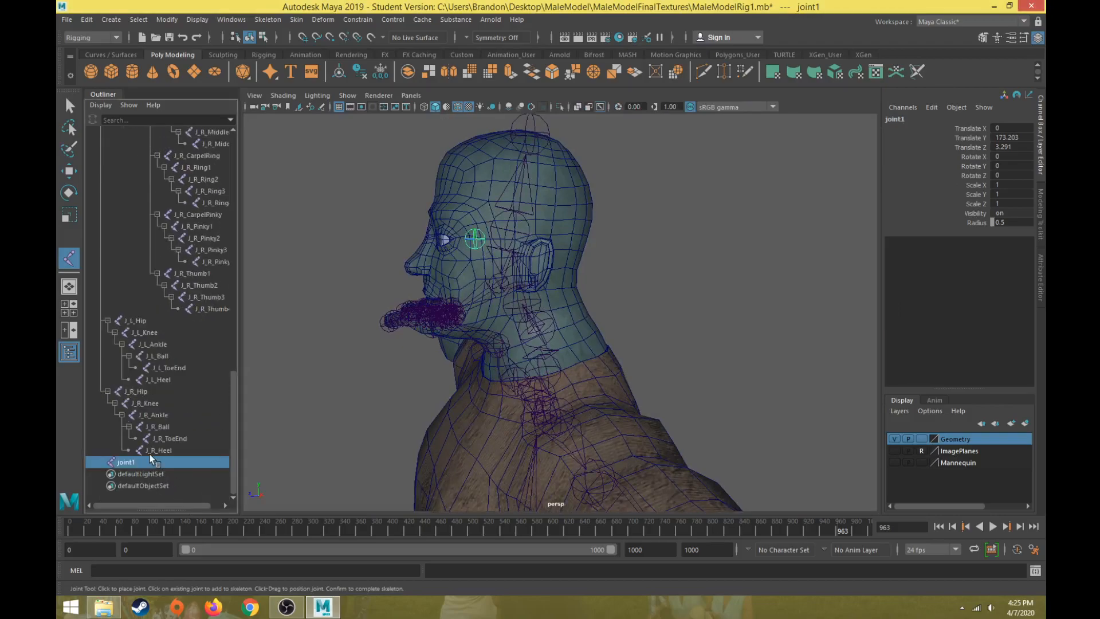
pyautogui.scroll(15, 149, 454)
pyautogui.scroll(-15, 151, 458)
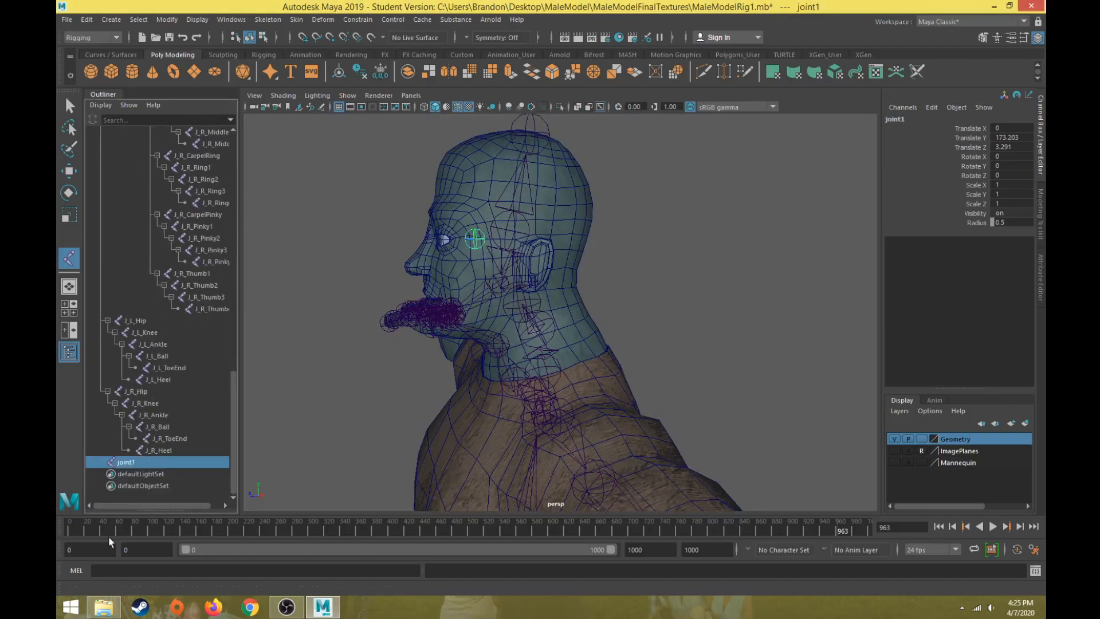
pyautogui.doubleClick(128, 463)
pyautogui.write('J')
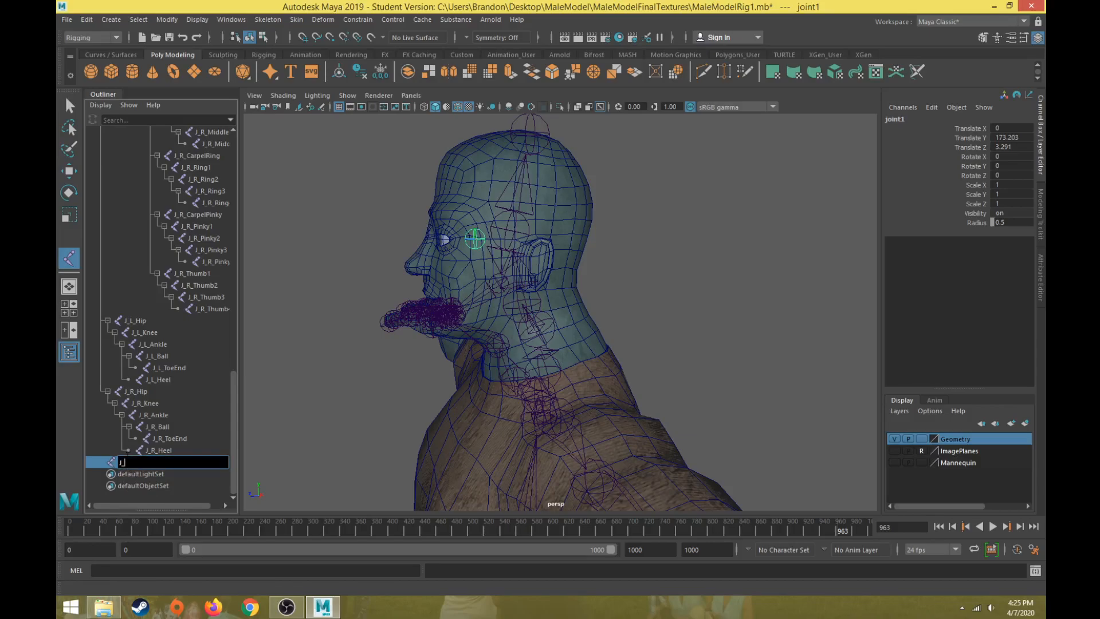
pyautogui.write('_L_Eye')
pyautogui.press('Return')
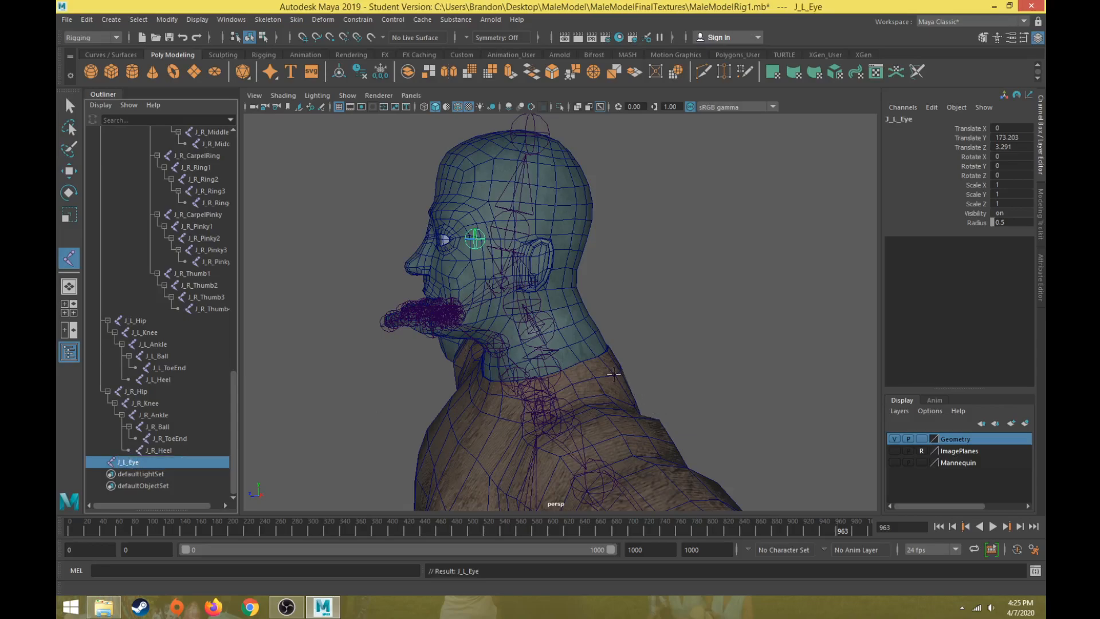
# Move J_L_Eye to the eyeball's centre in the side view, at about Translate Y 173.534 and Translate Z 6.023, using wireframe display for alignment
pyautogui.press('space')
pyautogui.press('space')
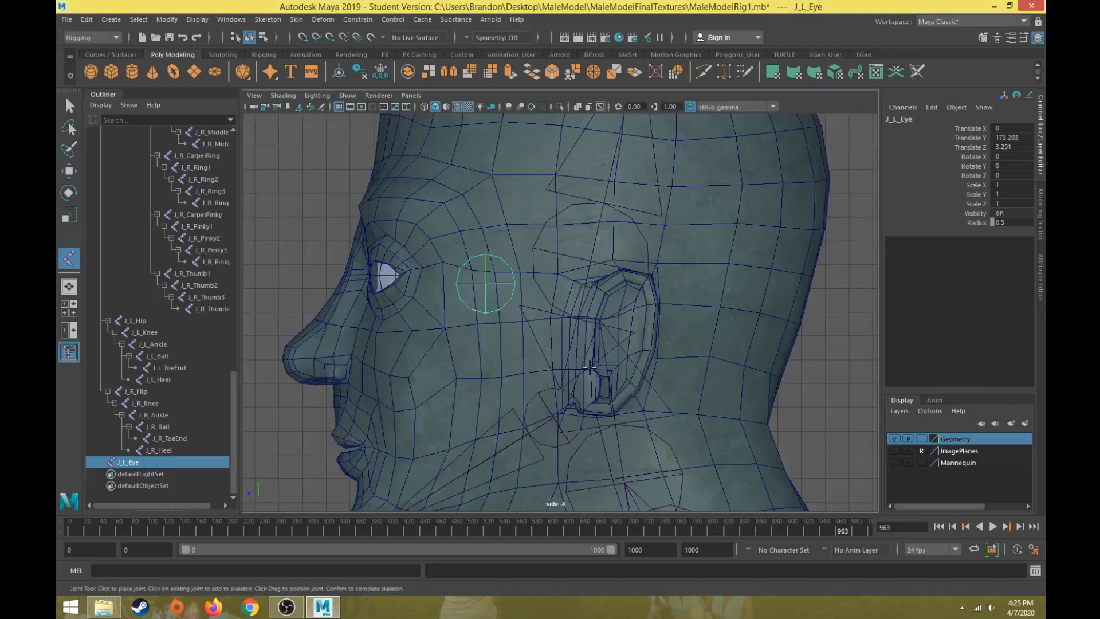
pyautogui.scroll(-1, 529, 323)
pyautogui.press('w')
pyautogui.keyDown('alt'); pyautogui.moveTo(483, 294); pyautogui.dragTo(557, 297, button='middle'); pyautogui.keyUp('alt')
pyautogui.moveTo(557, 297); pyautogui.dragTo(496, 298)
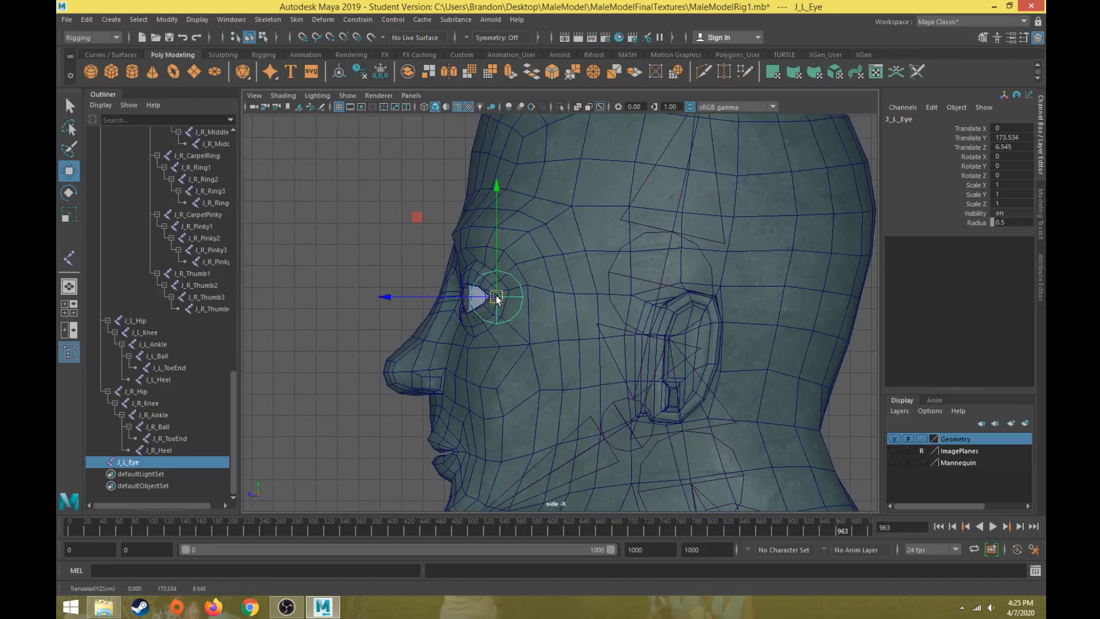
pyautogui.press('4')
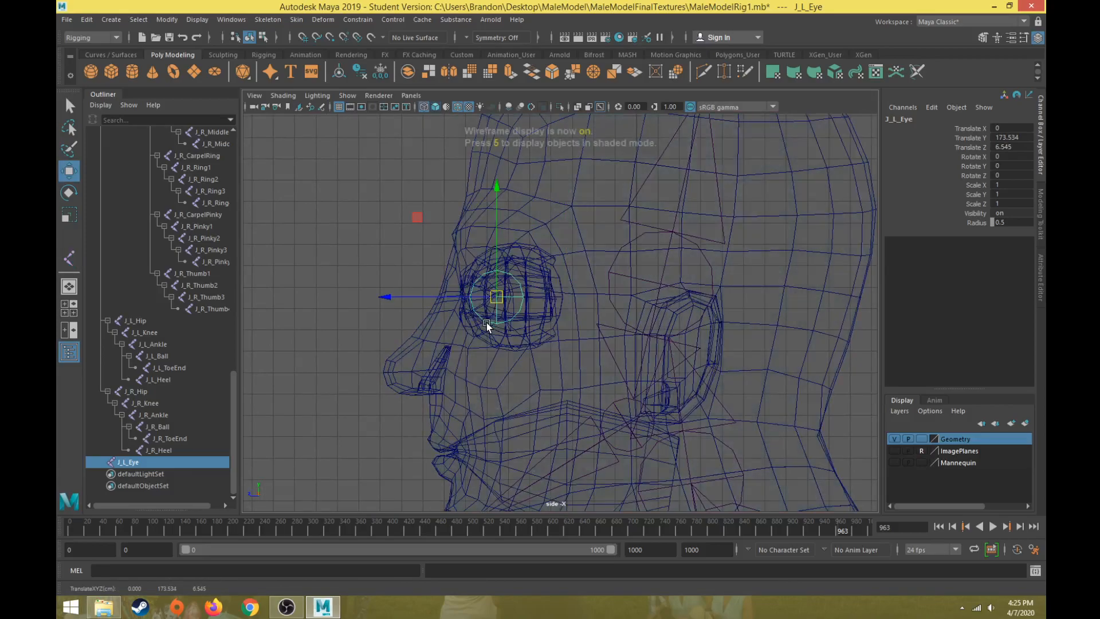
pyautogui.scroll(2, 454, 288)
pyautogui.moveTo(373, 290); pyautogui.dragTo(386, 288)
pyautogui.press('5')
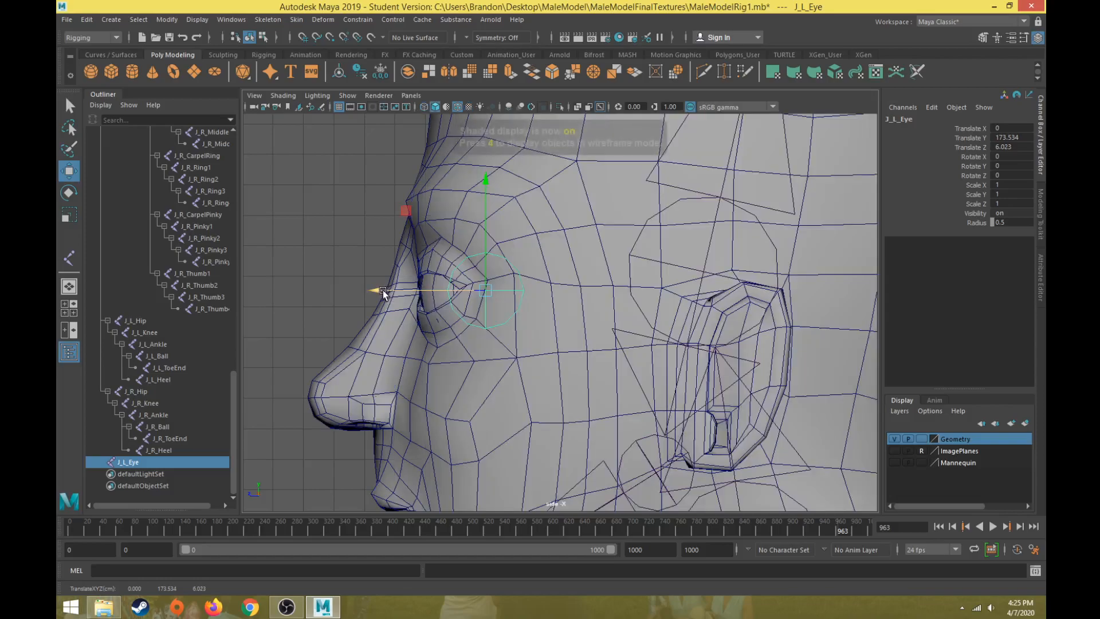
pyautogui.press('6')
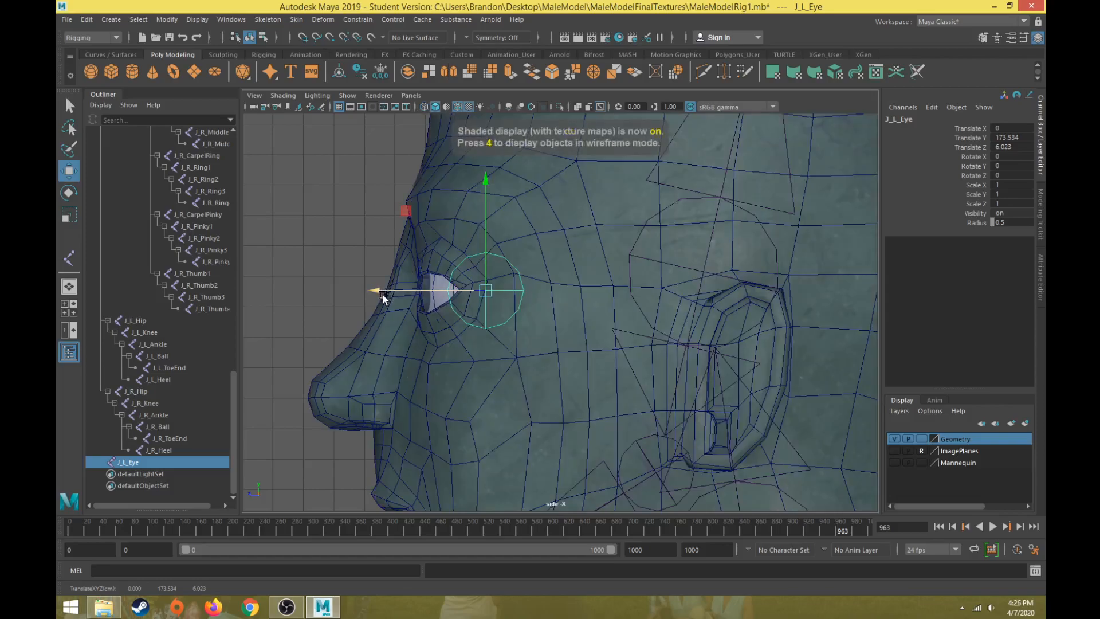
# Duplicate J_L_Eye to the front of the eye at about Translate Z 8.13 and rename the copy J_L_EyeEnd
pyautogui.hotkey('ctrl', 'd')
pyautogui.moveTo(382, 293); pyautogui.dragTo(319, 294)
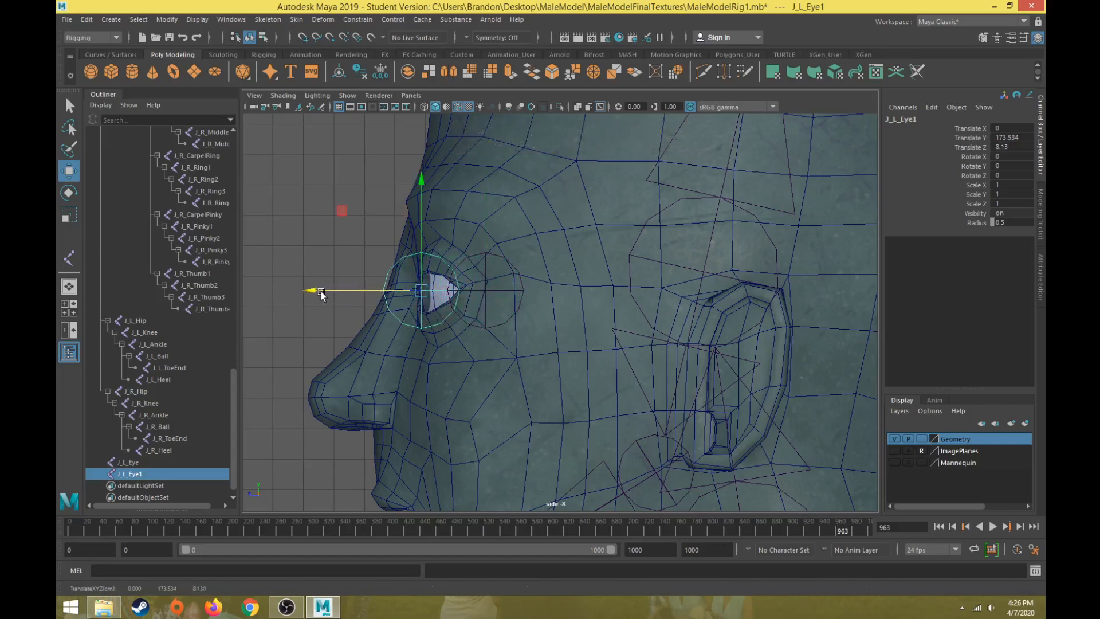
pyautogui.doubleClick(141, 473)
pyautogui.press('BackSpace')
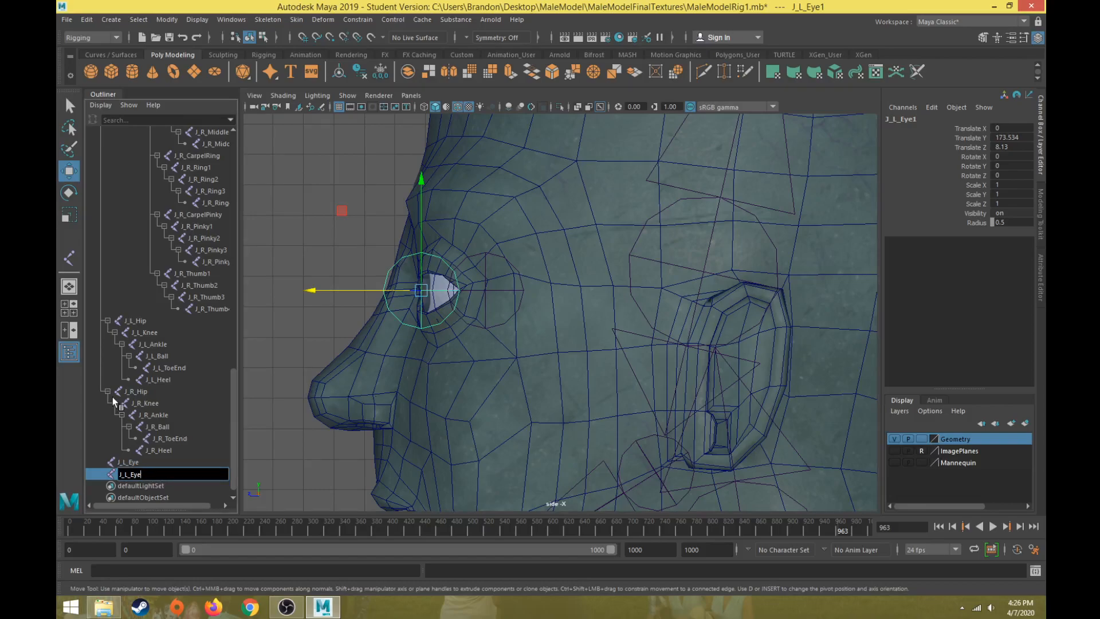
pyautogui.write('End')
pyautogui.press('Return')
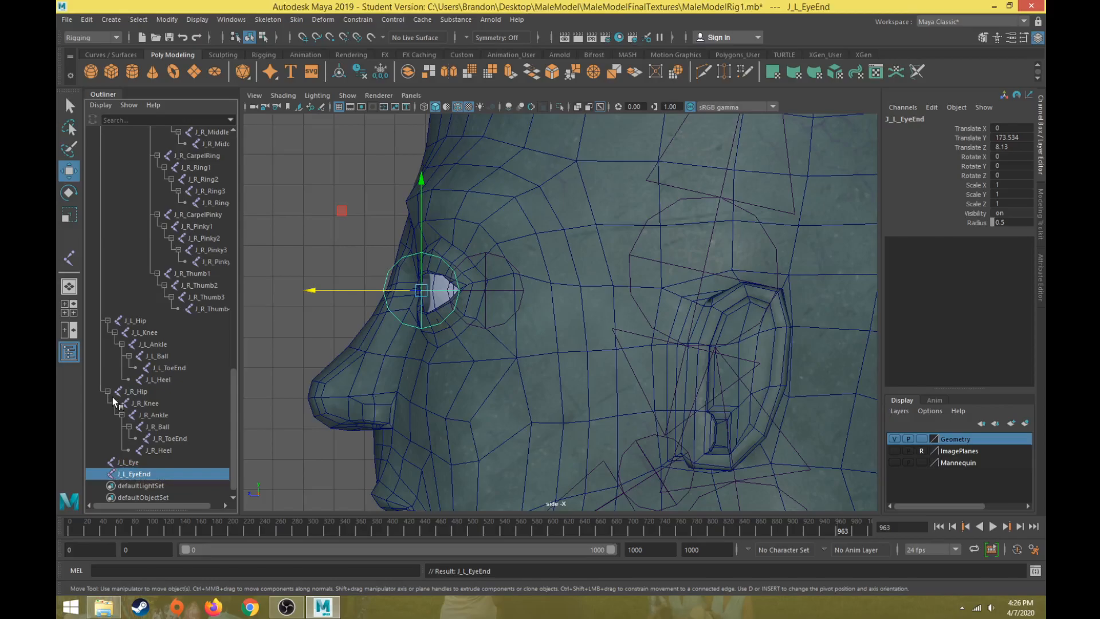
# Hide the G_Body mesh in the perspective view to expose the eyeballs and eye joints
pyautogui.press('space')
pyautogui.press('space')
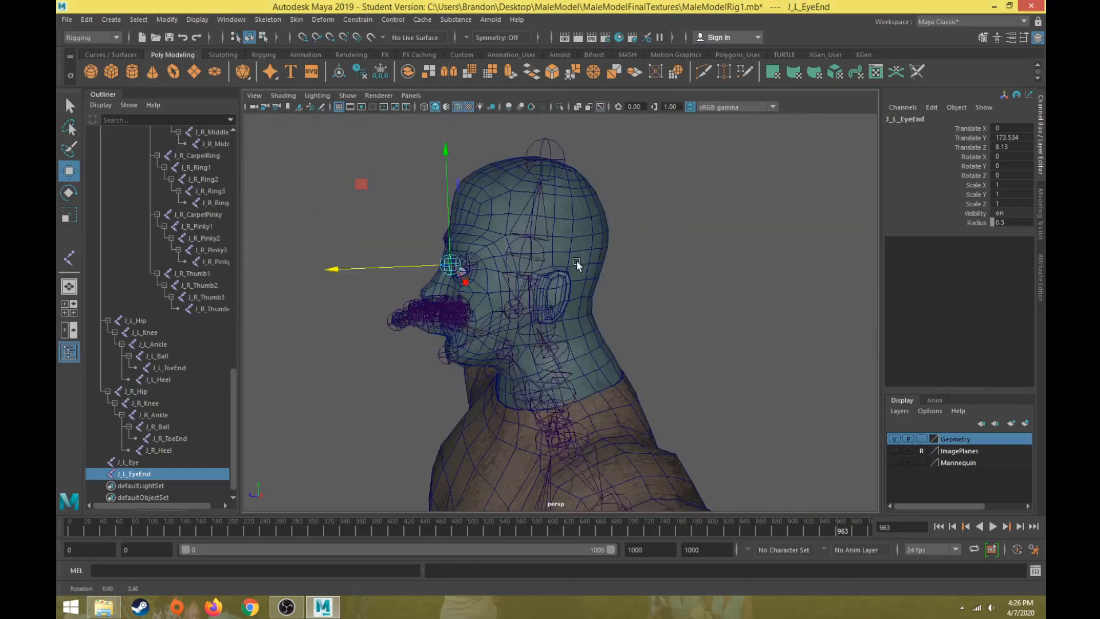
pyautogui.keyDown('alt'); pyautogui.moveTo(576, 260); pyautogui.dragTo(645, 274); pyautogui.keyUp('alt')
pyautogui.scroll(8, 612, 287)
pyautogui.keyDown('alt'); pyautogui.moveTo(612, 287); pyautogui.dragTo(540, 300, button='middle'); pyautogui.keyUp('alt')
pyautogui.keyDown('alt'); pyautogui.moveTo(540, 300); pyautogui.dragTo(488, 283); pyautogui.keyUp('alt')
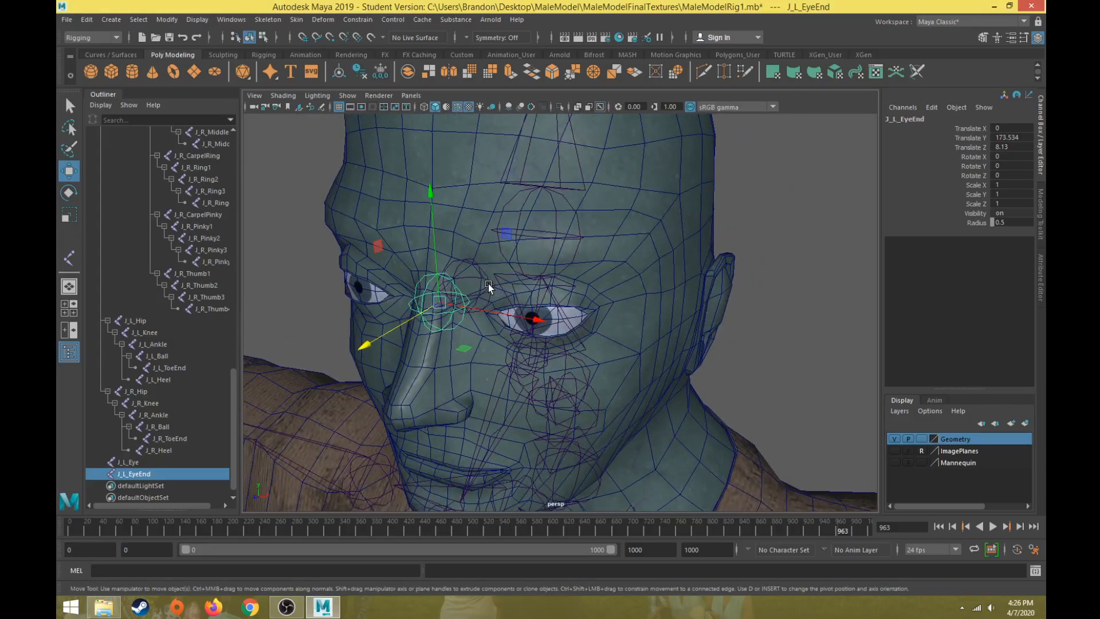
pyautogui.click(646, 243)
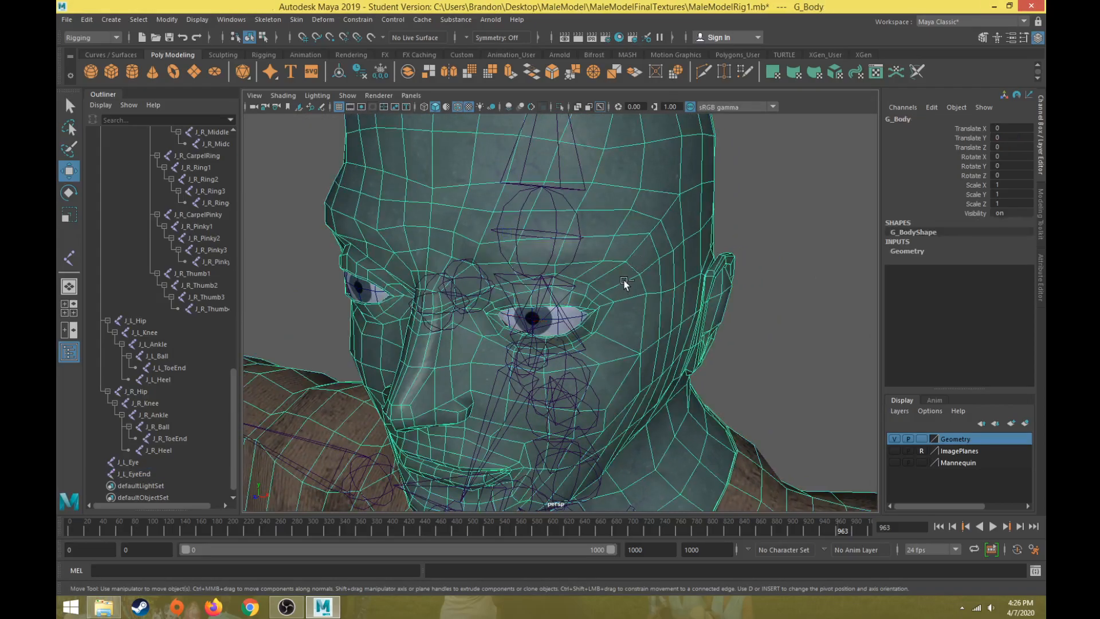
pyautogui.hotkey('ctrl', 'h')
# Test rotating the left eyeball G_Eye_L, and undo the rotation
pyautogui.keyDown('alt'); pyautogui.moveTo(610, 322); pyautogui.dragTo(593, 273); pyautogui.keyUp('alt')
pyautogui.click(573, 252)
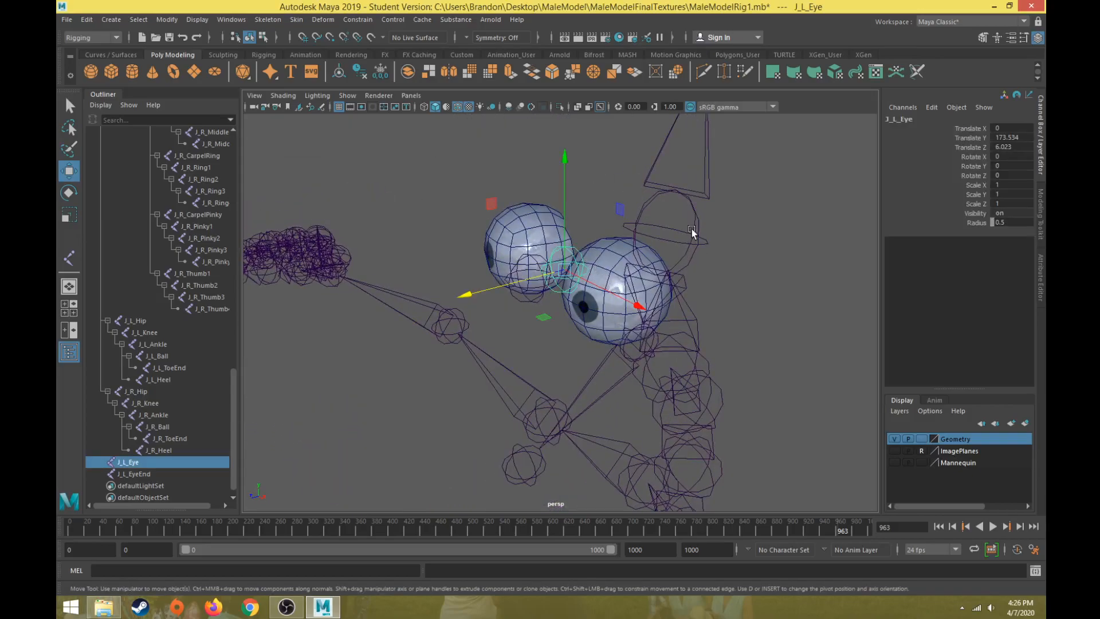
pyautogui.keyDown('alt'); pyautogui.moveTo(611, 266); pyautogui.dragTo(513, 312); pyautogui.keyUp('alt')
pyautogui.click(532, 311)
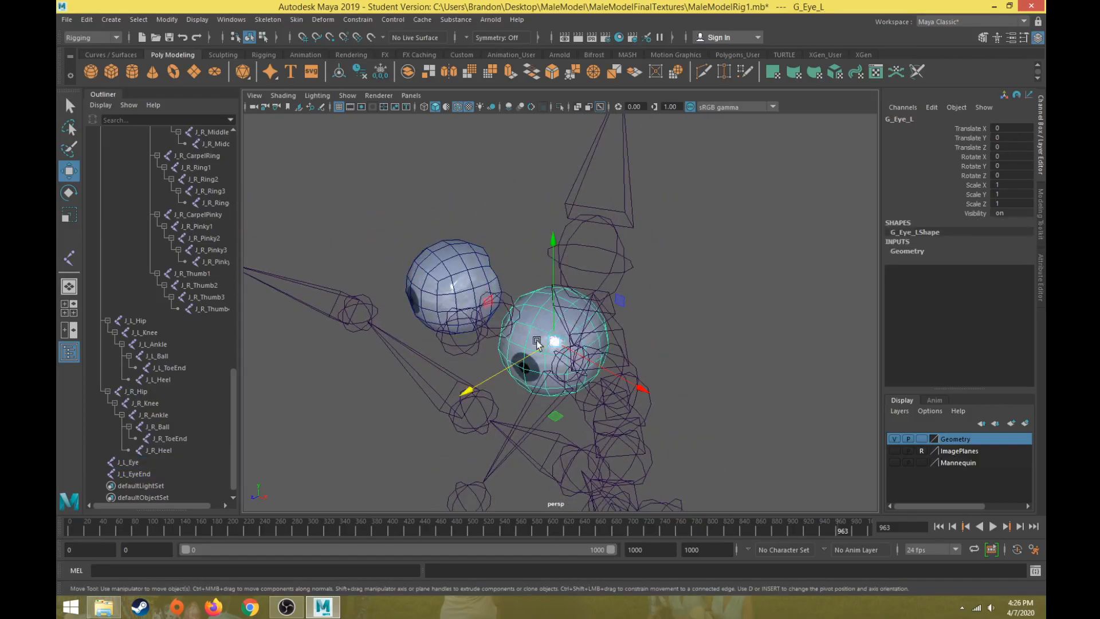
pyautogui.press('e')
pyautogui.moveTo(560, 396); pyautogui.dragTo(390, 301)
pyautogui.hotkey('ctrl', 'z')
pyautogui.press('w')
# Examine the positions of J_L_Eye and J_L_EyeEnd relative to the left eyeball from behind the eyes
pyautogui.keyDown('alt'); pyautogui.moveTo(389, 302); pyautogui.dragTo(487, 434, button='middle'); pyautogui.keyUp('alt')
pyautogui.scroll(5, 487, 435)
pyautogui.keyDown('alt'); pyautogui.moveTo(474, 410); pyautogui.dragTo(472, 387); pyautogui.keyUp('alt')
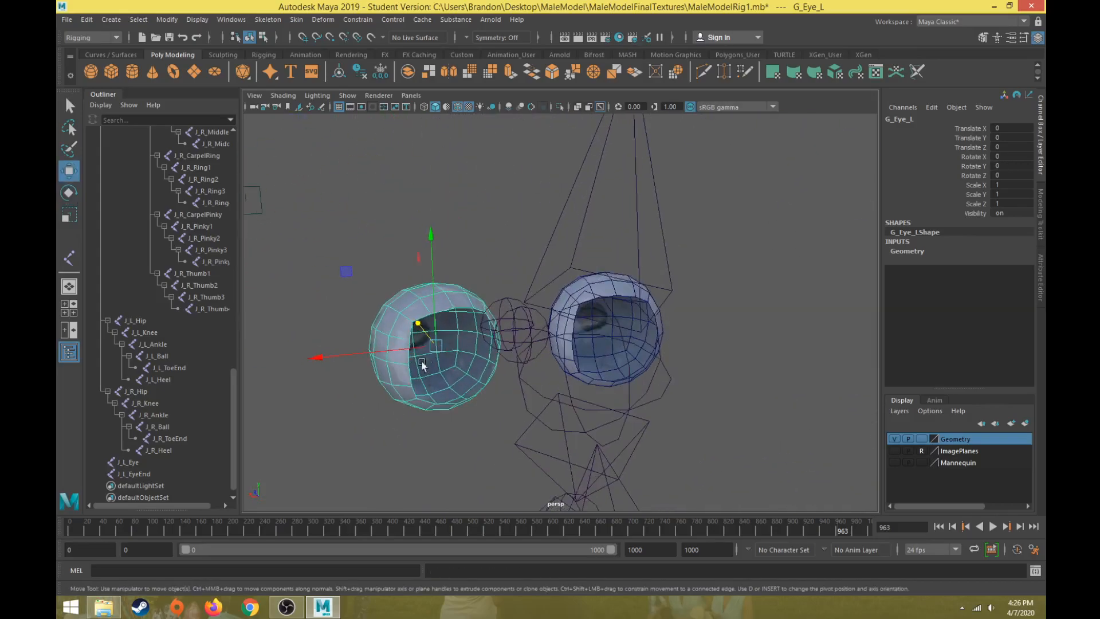
pyautogui.click(531, 343)
pyautogui.click(523, 317)
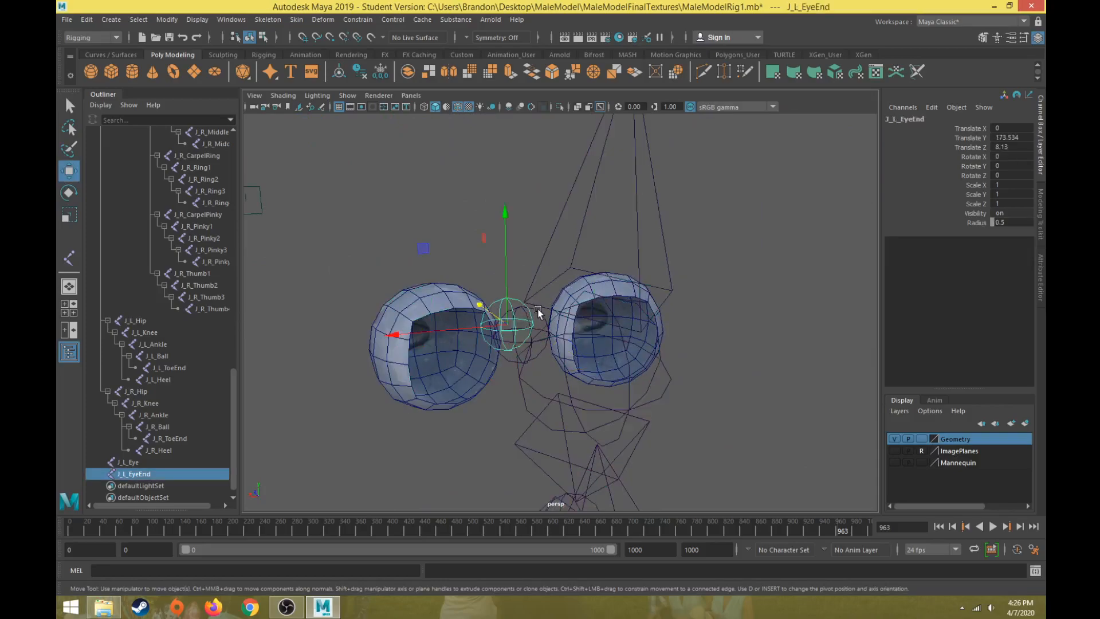
pyautogui.click(522, 330)
pyautogui.click(403, 328)
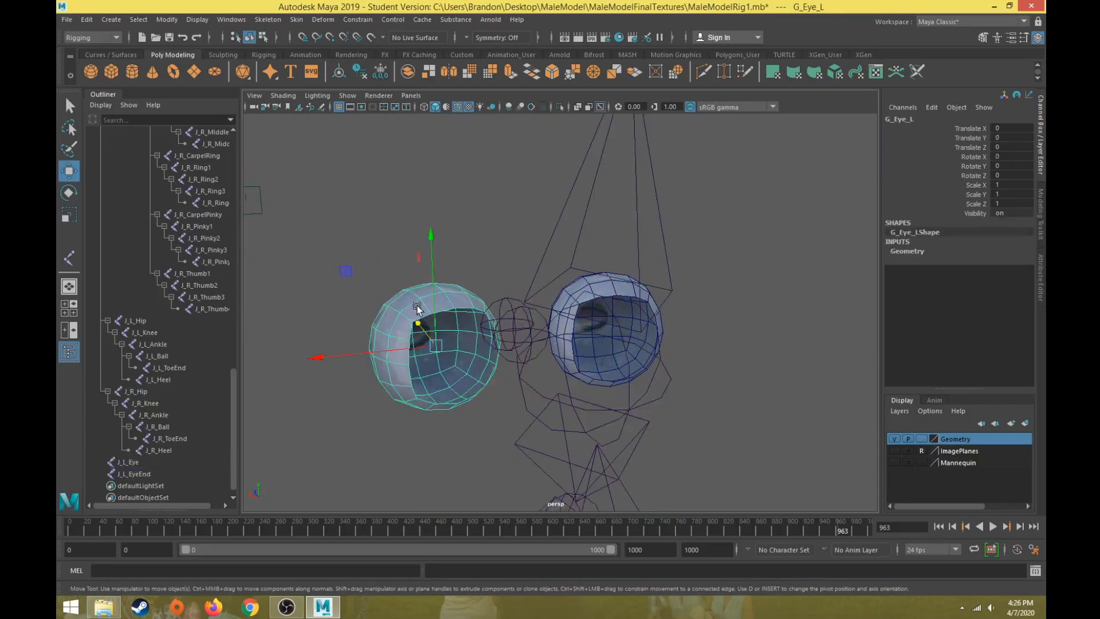
pyautogui.keyDown('alt'); pyautogui.moveTo(421, 320); pyautogui.dragTo(503, 352); pyautogui.keyUp('alt')
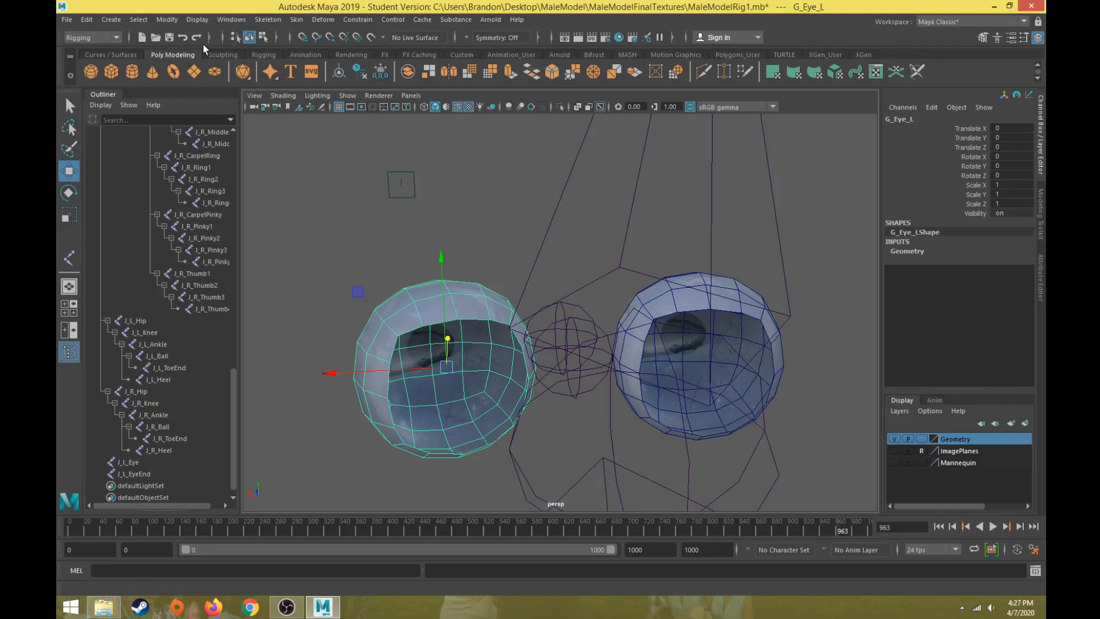
# Display the rotate pivot of G_Eye_L and switch the perspective view to wireframe
pyautogui.click(197, 19)
pyautogui.moveTo(274, 146)
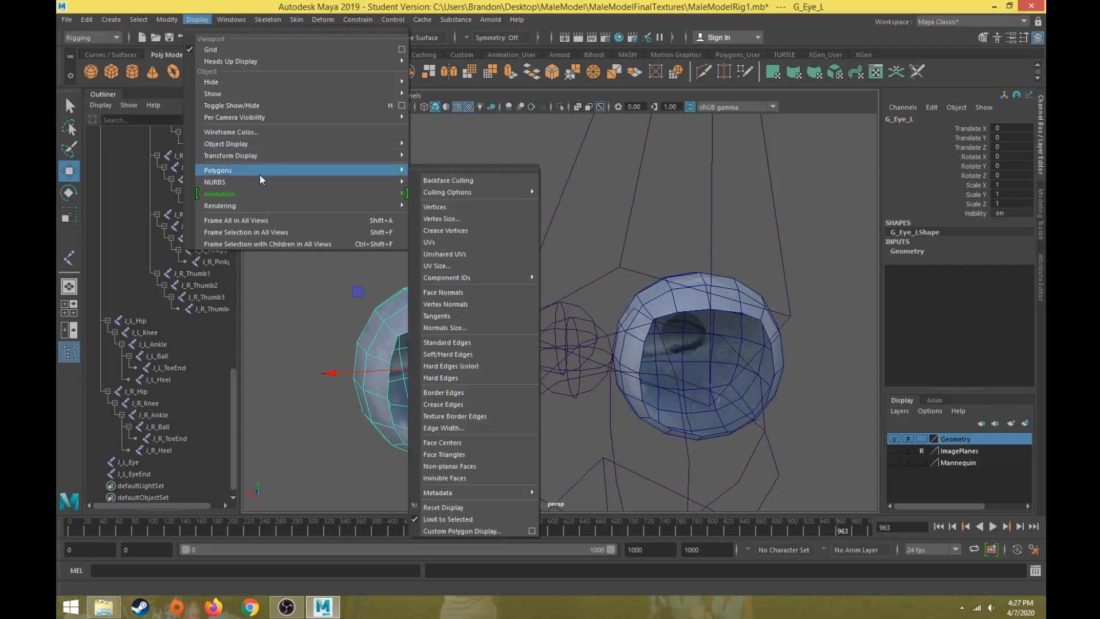
pyautogui.moveTo(247, 169)
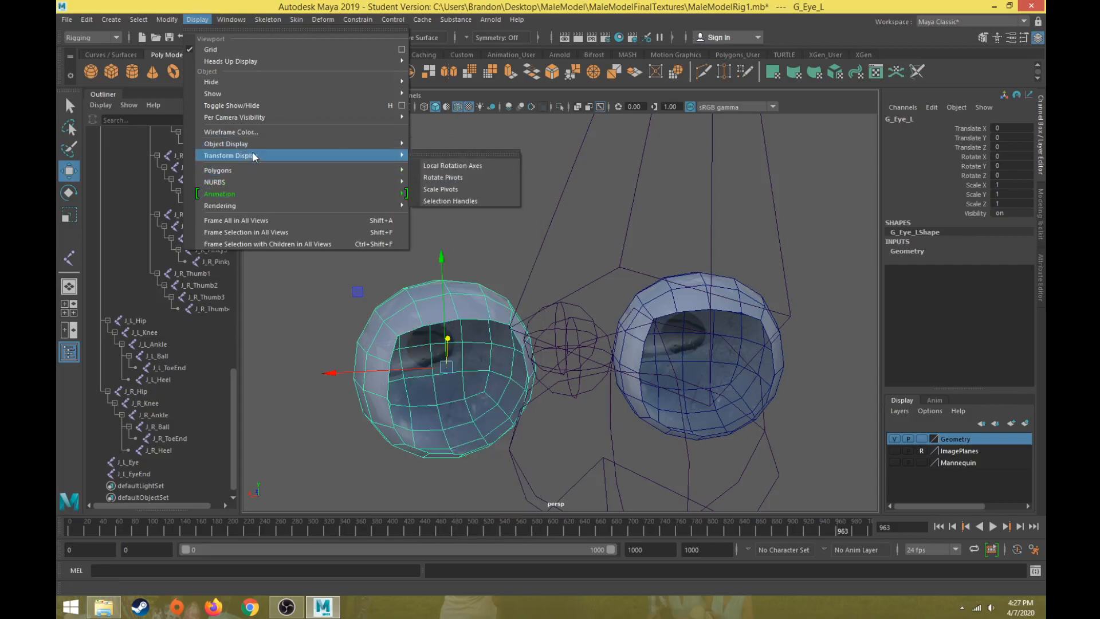
pyautogui.click(456, 177)
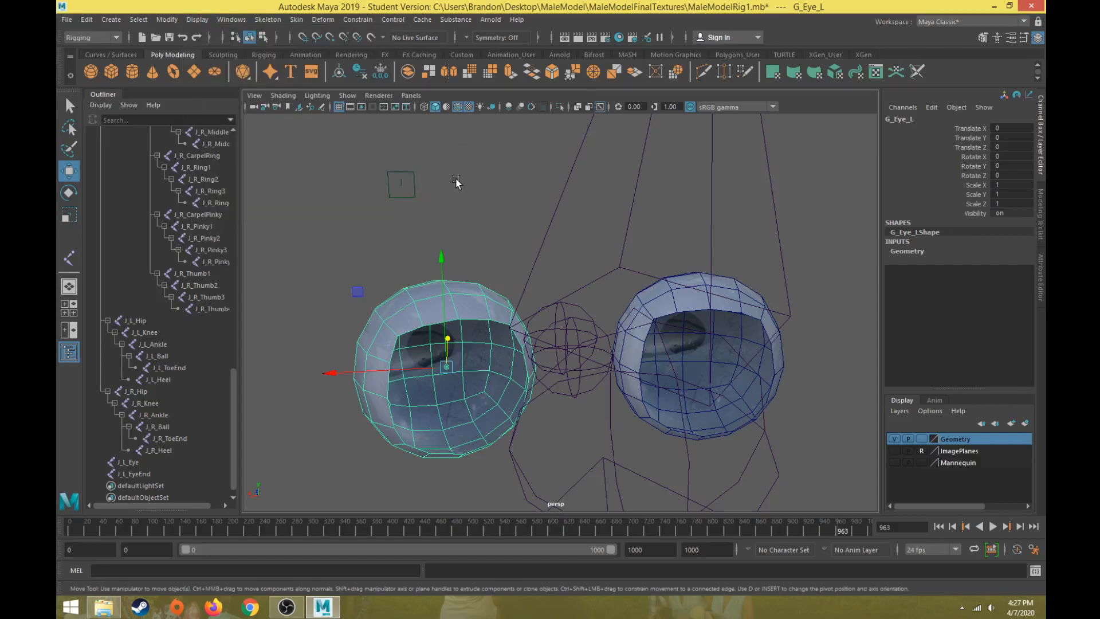
pyautogui.click(441, 352)
pyautogui.press('4')
pyautogui.click(440, 359)
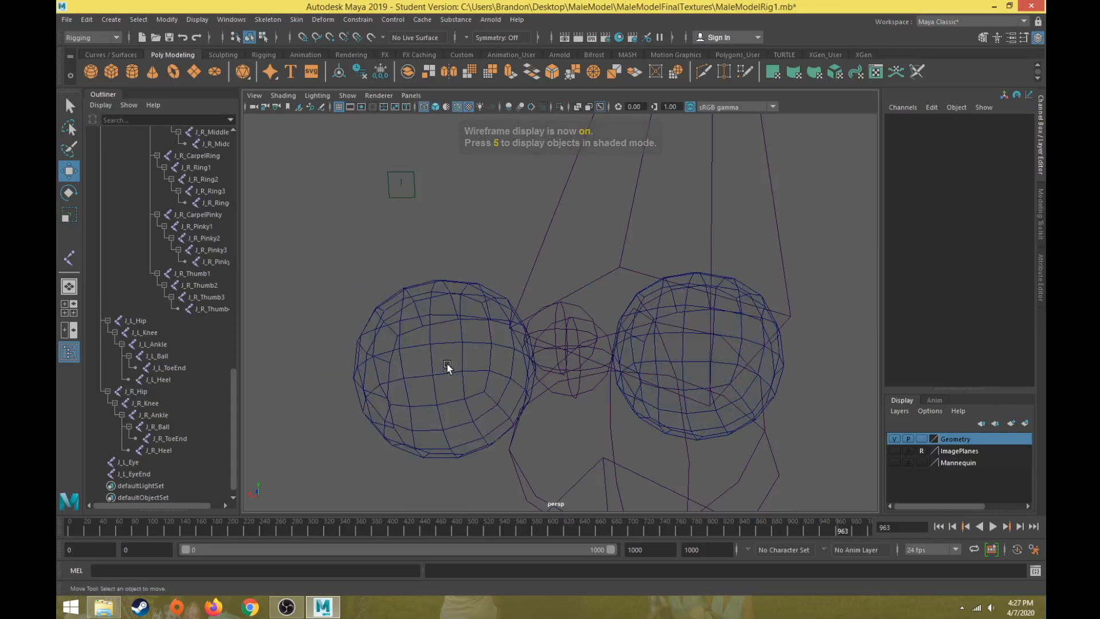
pyautogui.click(461, 312)
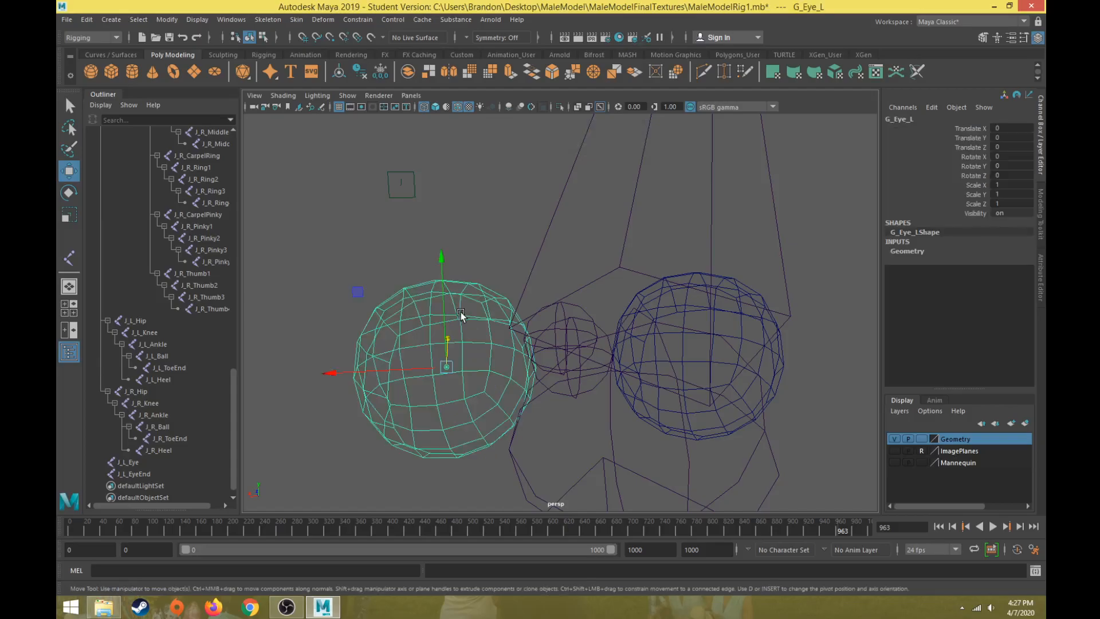
# Snap the J_L_Eye joint onto the rotate pivot at the center of the left eyeball G_Eye_L
pyautogui.keyDown('alt'); pyautogui.moveTo(462, 346); pyautogui.dragTo(511, 372); pyautogui.keyUp('alt')
pyautogui.keyDown('alt'); pyautogui.moveTo(487, 322); pyautogui.dragTo(534, 306); pyautogui.keyUp('alt')
pyautogui.click(534, 305)
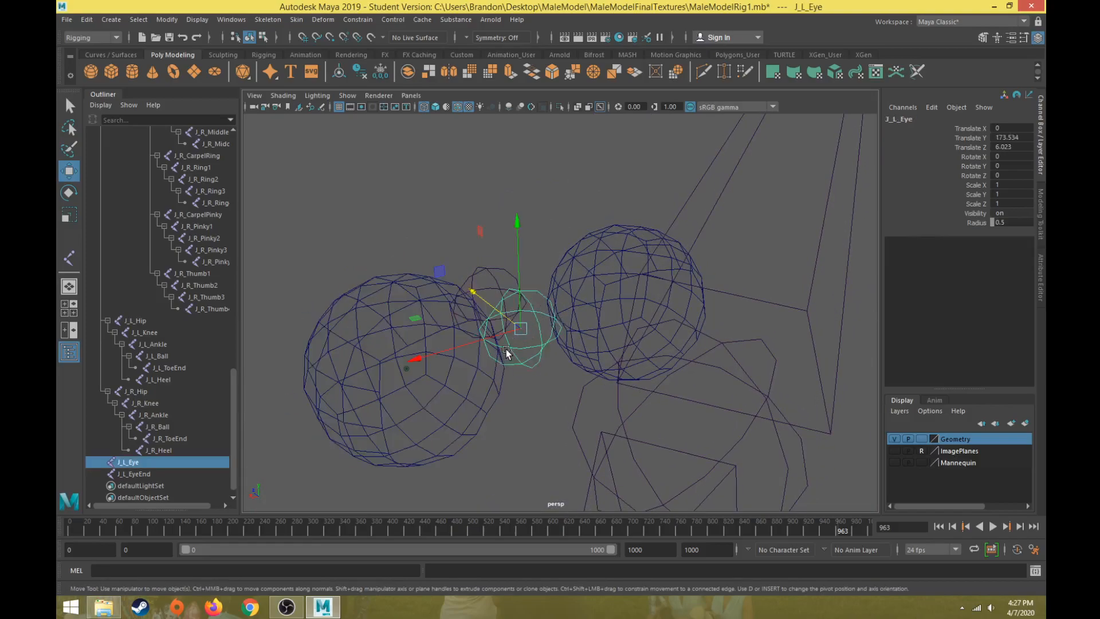
pyautogui.press('v')
pyautogui.moveTo(521, 327); pyautogui.dragTo(405, 366)
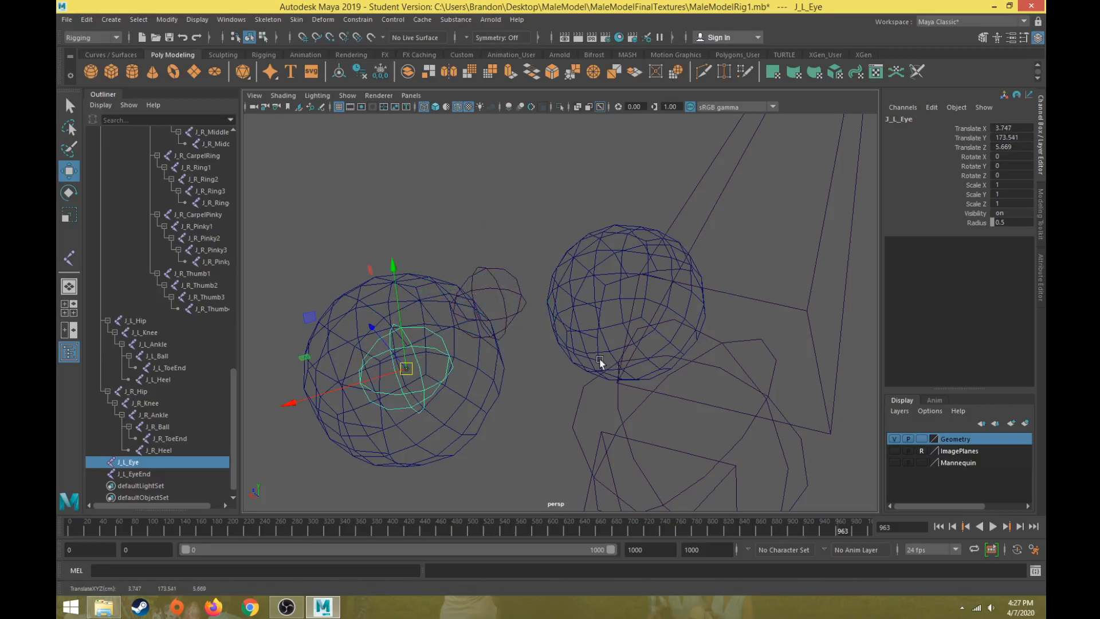
# Return the perspective view to textured shading and snap J_L_EyeEnd to the center of the left eyeball's pupil
pyautogui.moveTo(359, 420)
pyautogui.keyDown('alt'); pyautogui.mouseDown()
pyautogui.moveTo(411, 401)
pyautogui.moveTo(351, 430)
pyautogui.moveTo(331, 462)
pyautogui.moveTo(418, 441)
pyautogui.moveTo(435, 412)
pyautogui.moveTo(424, 381)
pyautogui.moveTo(454, 365)
pyautogui.moveTo(492, 363)
pyautogui.moveTo(533, 387)
pyautogui.moveTo(400, 375)
pyautogui.mouseUp(); pyautogui.keyUp('alt')
pyautogui.press('5')
pyautogui.press('6')
pyautogui.press('f')
pyautogui.click(291, 335)
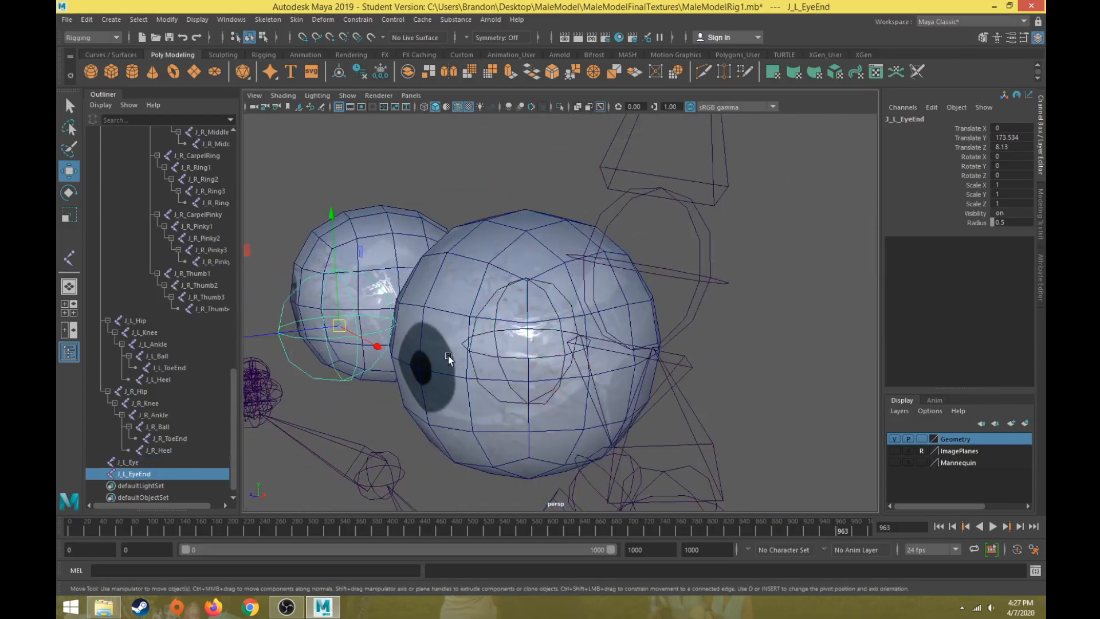
pyautogui.moveTo(389, 317)
pyautogui.keyDown('alt'); pyautogui.mouseDown()
pyautogui.moveTo(372, 297)
pyautogui.moveTo(385, 302)
pyautogui.mouseUp(); pyautogui.keyUp('alt')
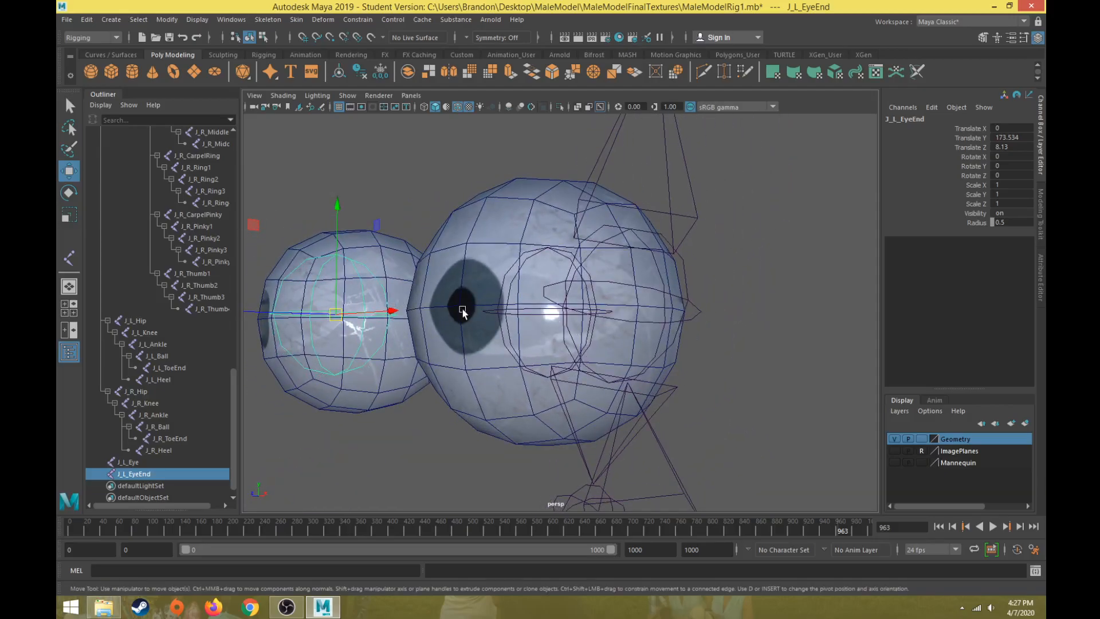
pyautogui.moveTo(380, 338)
pyautogui.keyDown('alt'); pyautogui.mouseDown()
pyautogui.moveTo(378, 324)
pyautogui.moveTo(391, 322)
pyautogui.mouseUp(); pyautogui.keyUp('alt')
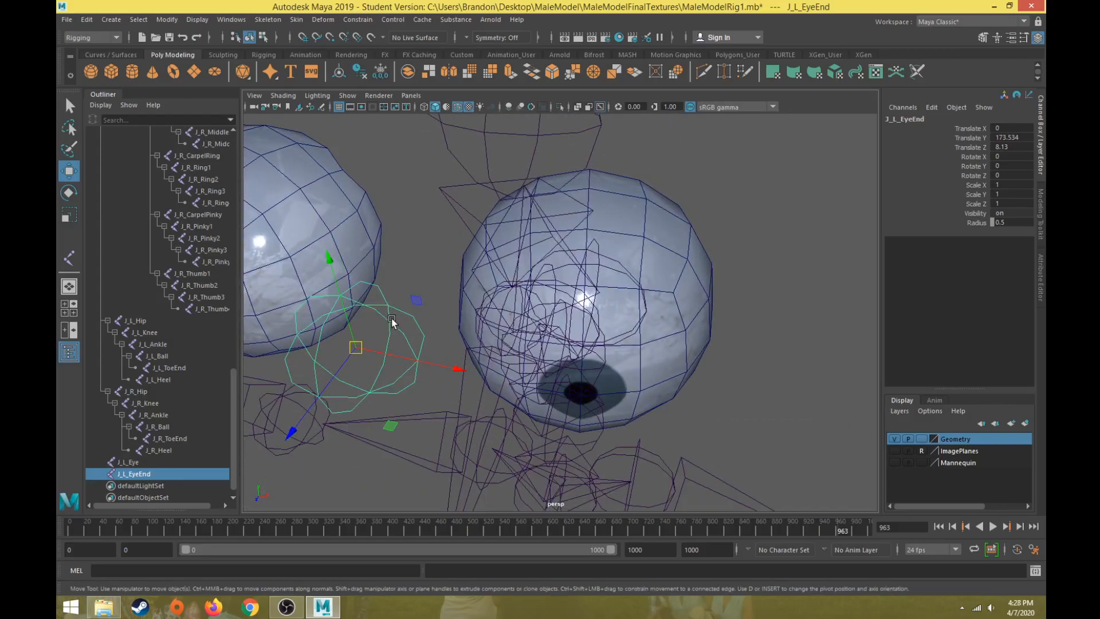
pyautogui.press('v')
pyautogui.moveTo(356, 348); pyautogui.dragTo(405, 383)
# Rotate J_L_Eye to about 15.7 and J_L_EyeEnd to about 13.2 degrees around Y to follow the left eye's gaze direction
pyautogui.keyDown('alt'); pyautogui.moveTo(515, 338); pyautogui.dragTo(421, 392); pyautogui.keyUp('alt')
pyautogui.keyDown('shift'); pyautogui.click(486, 275); pyautogui.keyUp('shift')
pyautogui.click(483, 276)
pyautogui.press('e')
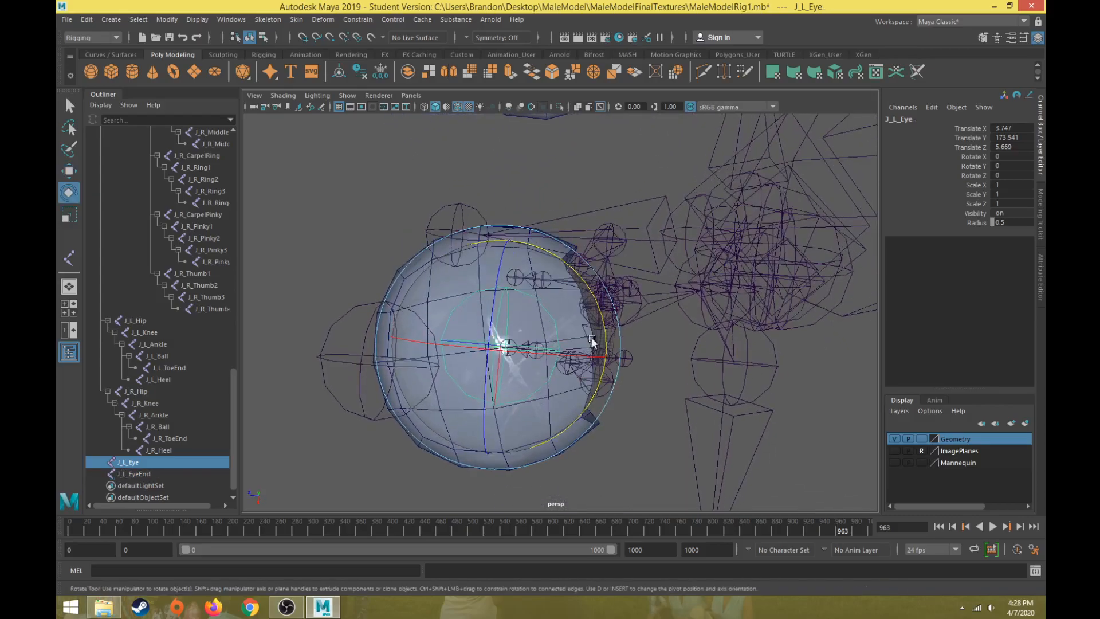
pyautogui.moveTo(604, 323); pyautogui.dragTo(478, 322)
pyautogui.click(338, 289)
pyautogui.keyDown('alt'); pyautogui.moveTo(350, 308); pyautogui.dragTo(562, 317); pyautogui.keyUp('alt')
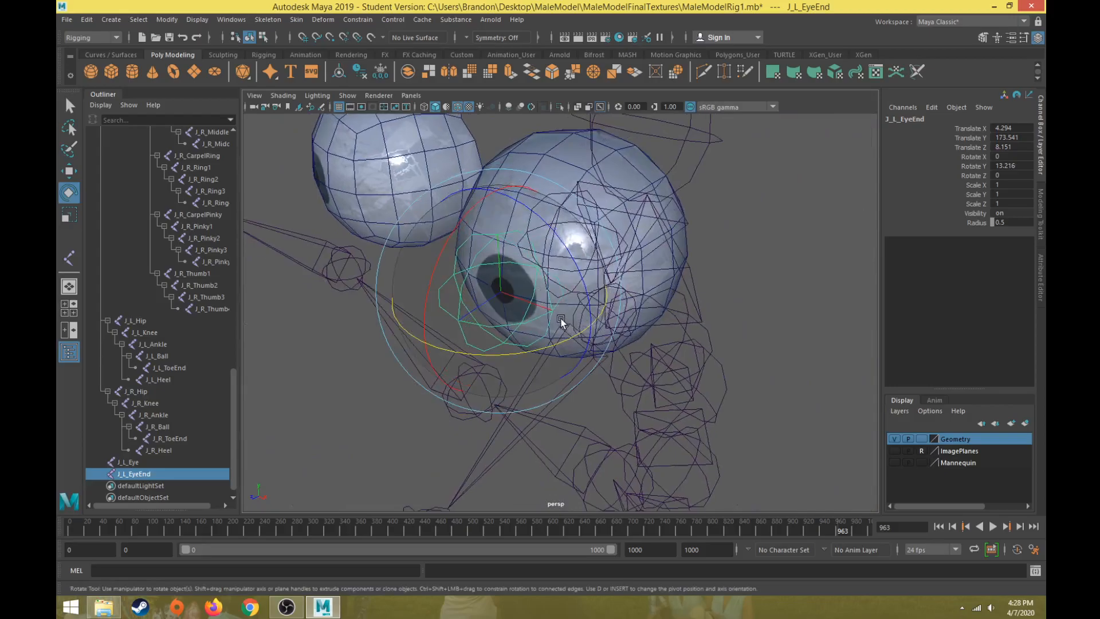
# Duplicate J_L_Eye and J_L_EyeEnd and move the copies along X toward the right eyeball
pyautogui.press('w')
pyautogui.keyDown('alt'); pyautogui.moveTo(484, 301); pyautogui.dragTo(607, 241); pyautogui.keyUp('alt')
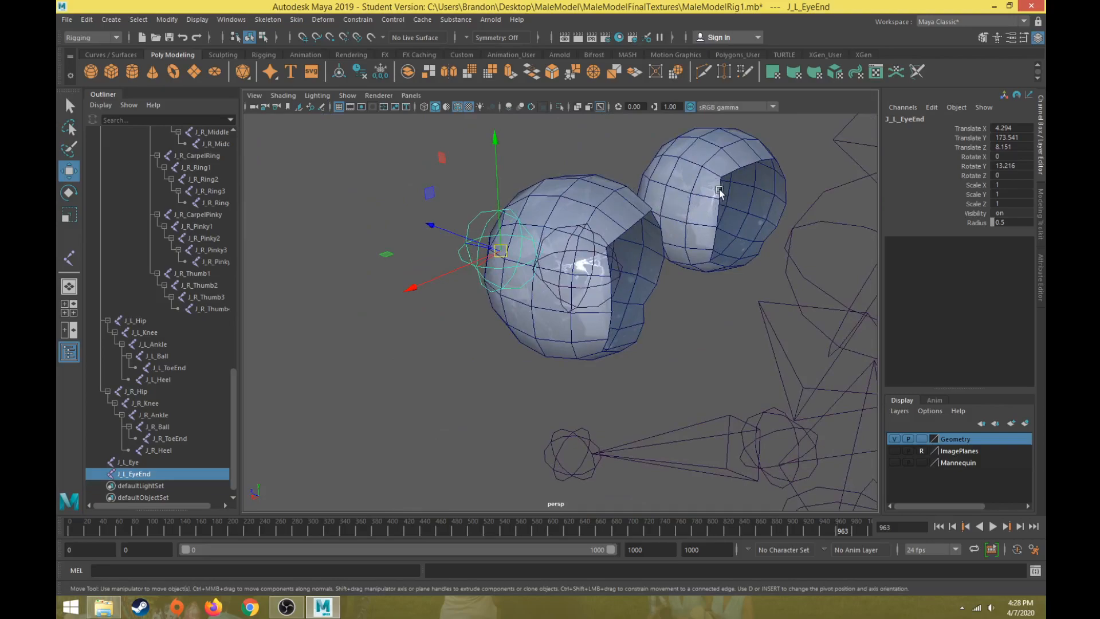
pyautogui.click(715, 192)
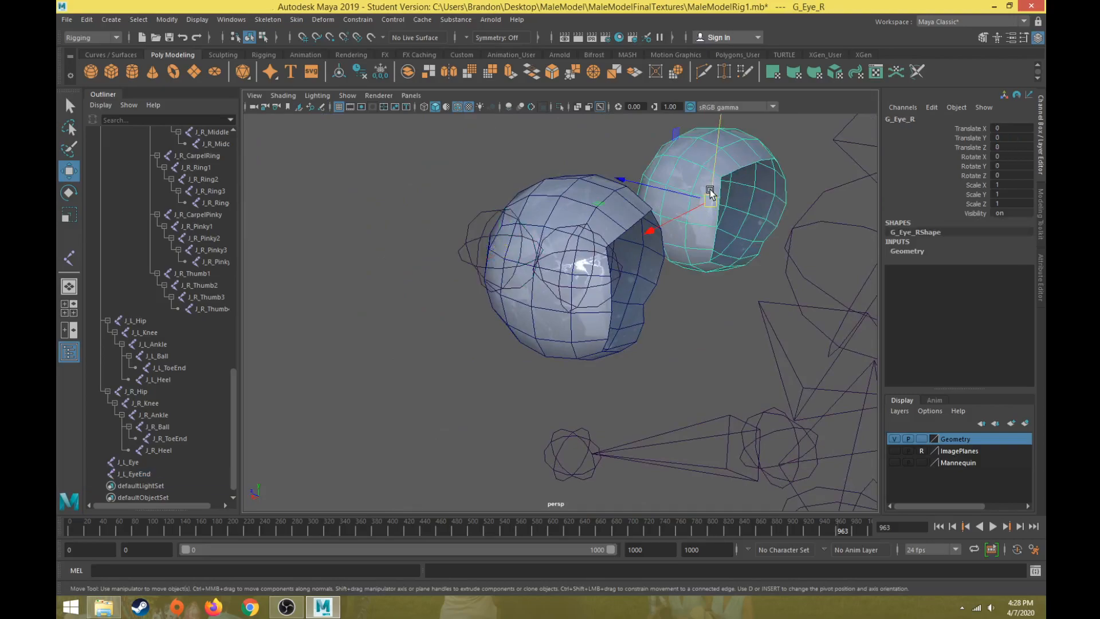
pyautogui.click(582, 232)
pyautogui.click(641, 199)
pyautogui.click(620, 205)
pyautogui.click(555, 225)
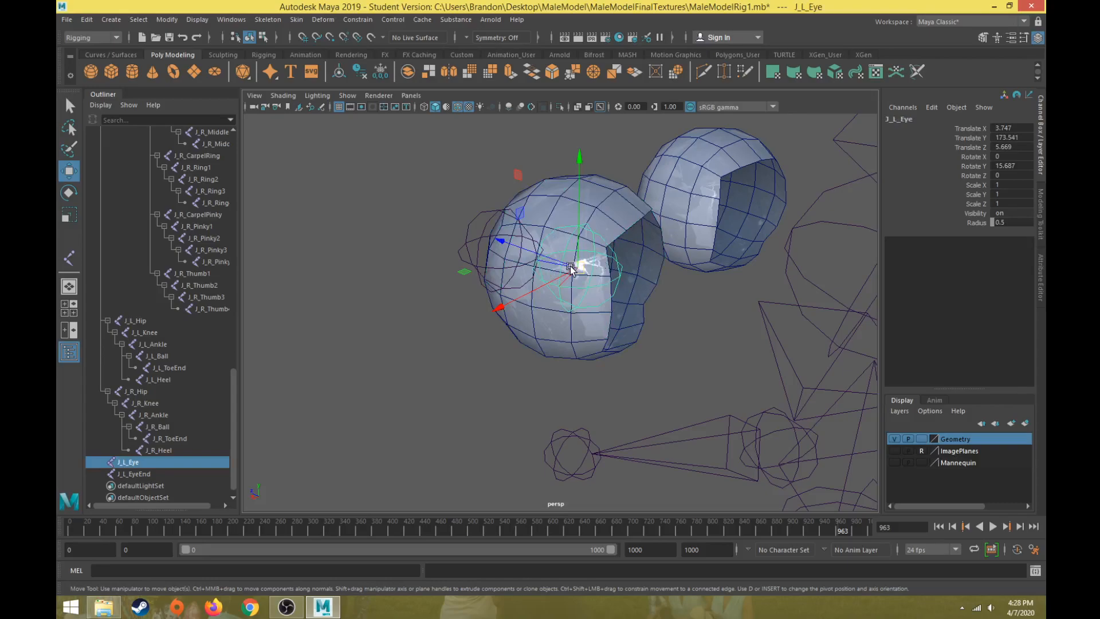
pyautogui.keyDown('shift'); pyautogui.click(483, 215); pyautogui.keyUp('shift')
pyautogui.hotkey('ctrl', 'd')
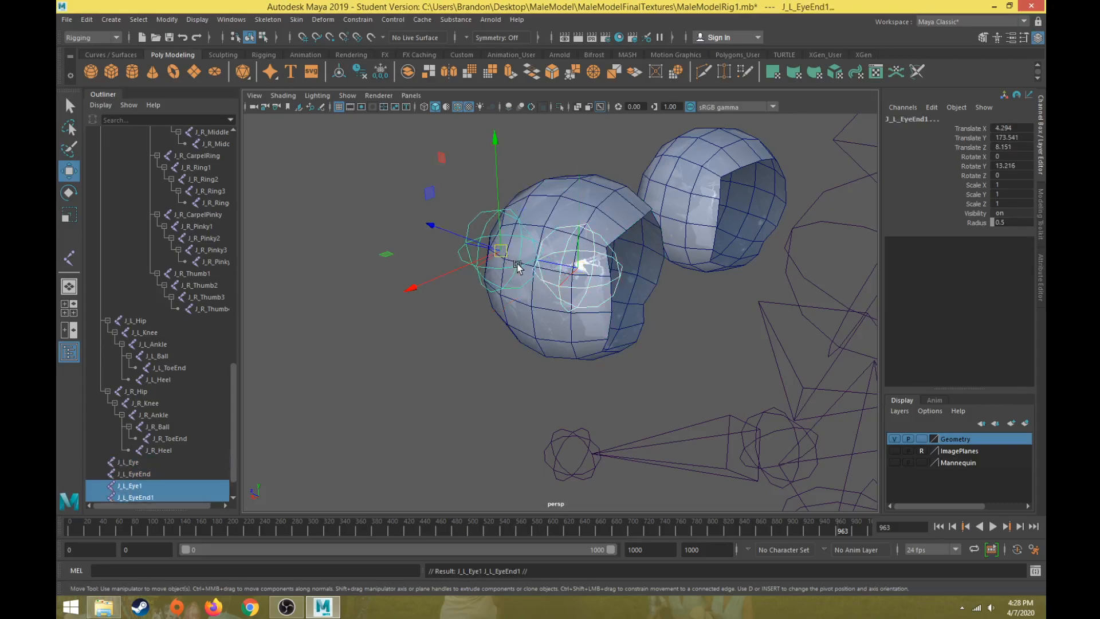
pyautogui.keyDown('alt'); pyautogui.moveTo(457, 247); pyautogui.dragTo(536, 250); pyautogui.keyUp('alt')
# Rename the duplicated eye joints J_R_Eye and J_R_EyeEnd
pyautogui.doubleClick(128, 487)
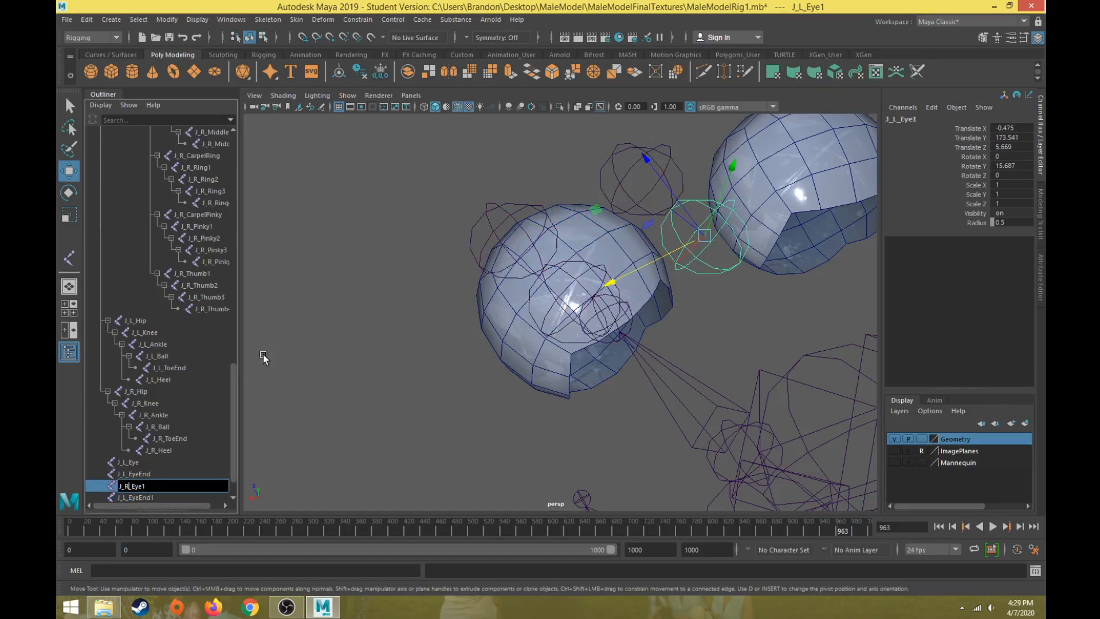
pyautogui.press('BackSpace')
pyautogui.press('Return')
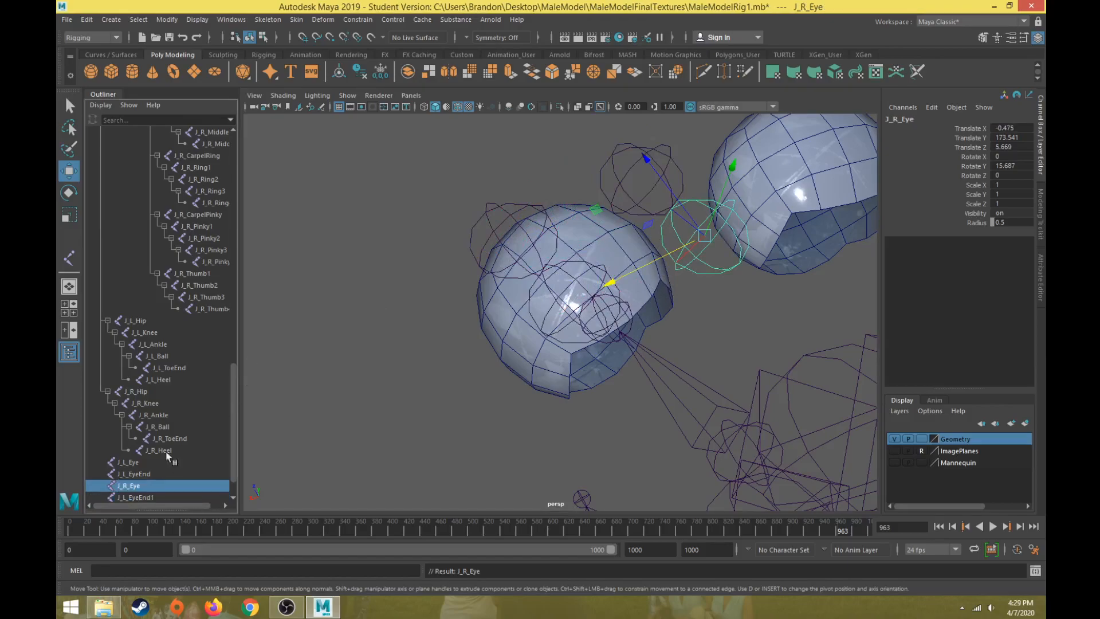
pyautogui.click(141, 497)
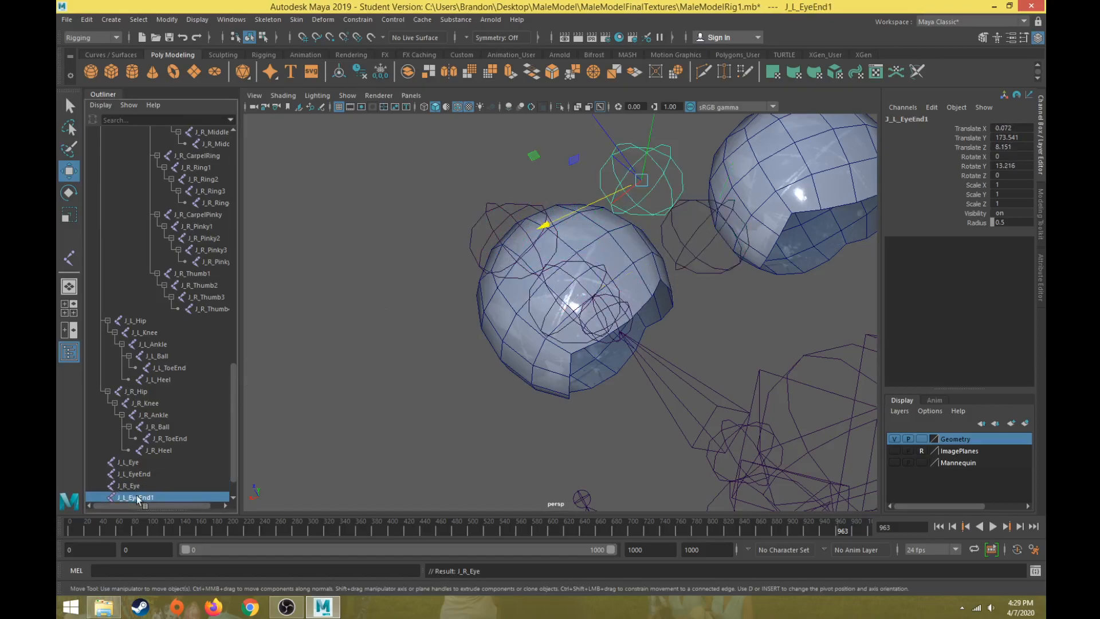
pyautogui.doubleClick(151, 498)
pyautogui.write('J_')
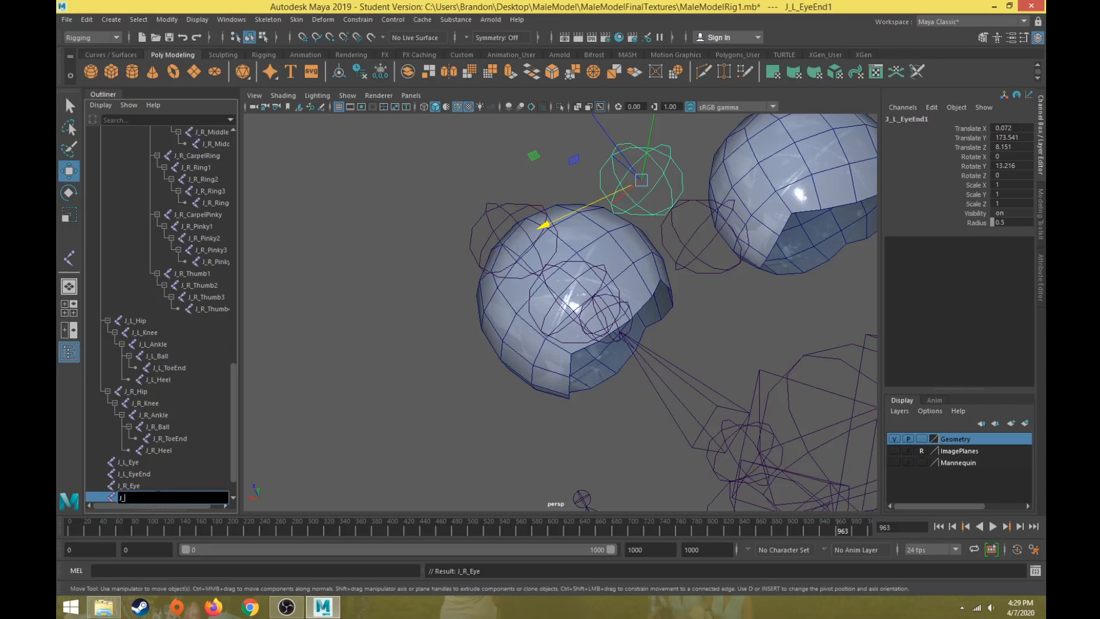
pyautogui.write('R_EyeEnd')
pyautogui.press('Return')
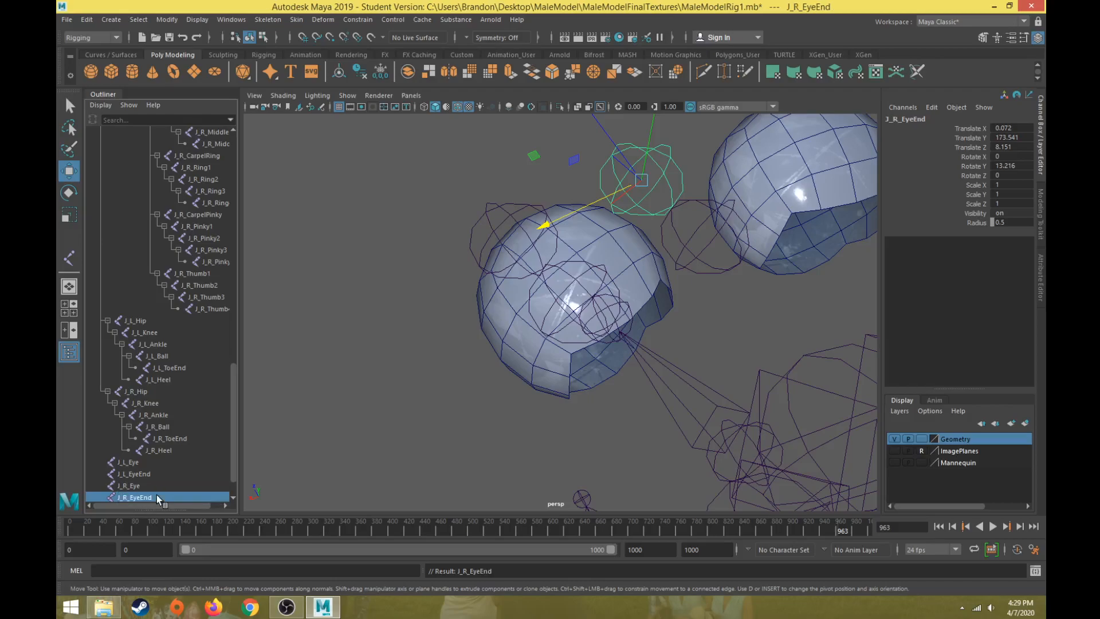
# Display the rotate pivot of the right eyeball G_Eye_R
pyautogui.keyDown('alt'); pyautogui.moveTo(610, 269); pyautogui.dragTo(440, 344, button='middle'); pyautogui.keyUp('alt')
pyautogui.keyDown('alt'); pyautogui.moveTo(439, 343); pyautogui.dragTo(481, 300); pyautogui.keyUp('alt')
pyautogui.click(551, 268)
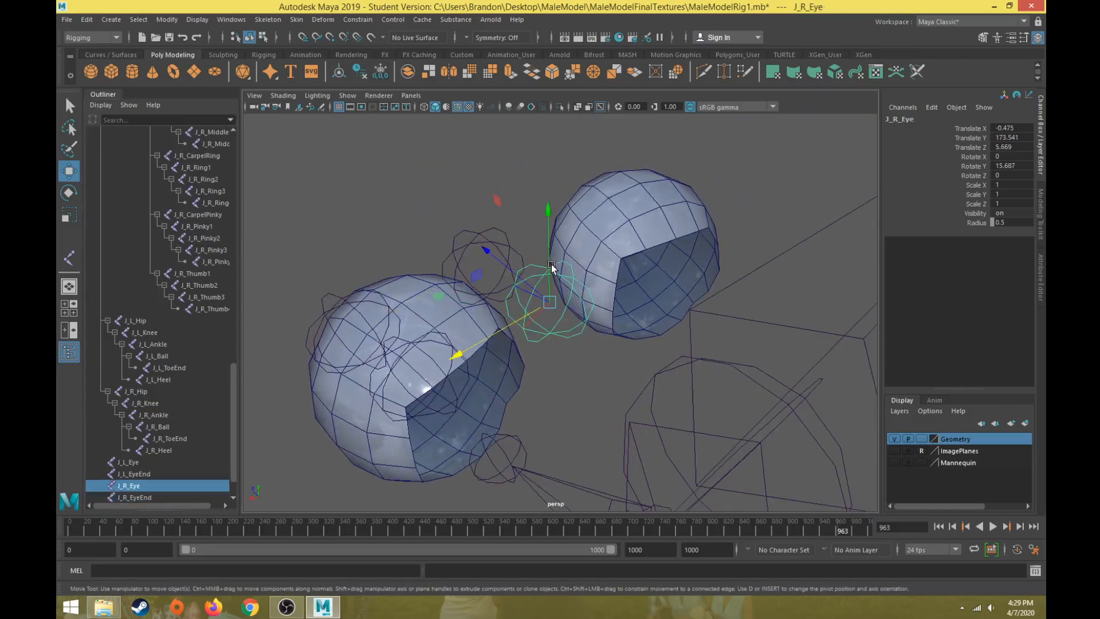
pyautogui.click(664, 216)
pyautogui.keyDown('alt'); pyautogui.moveTo(628, 231); pyautogui.dragTo(542, 210); pyautogui.keyUp('alt')
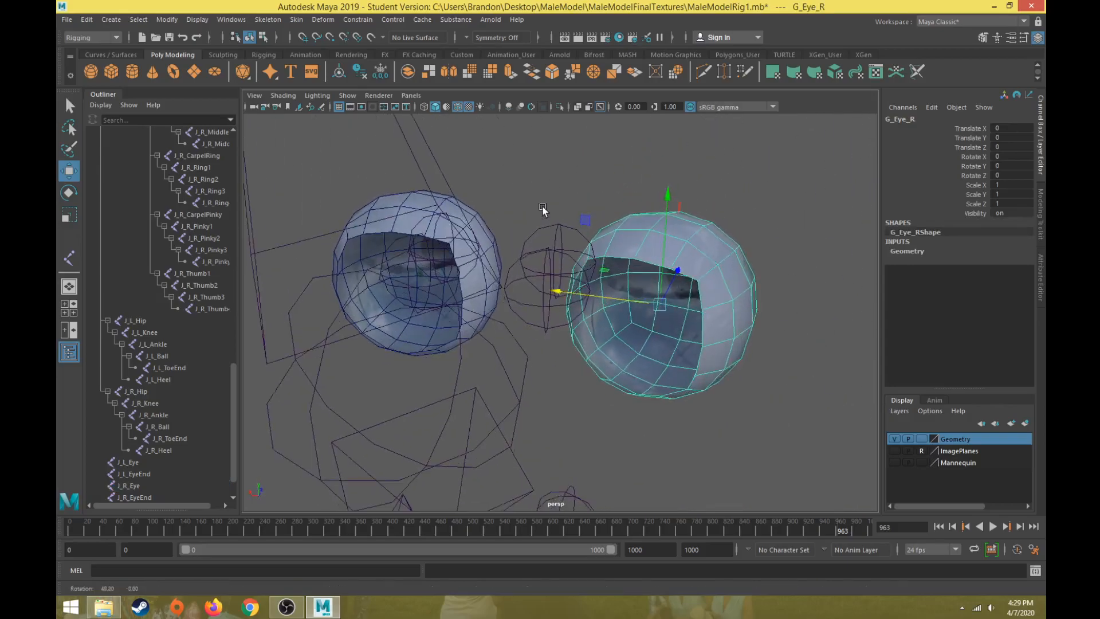
pyautogui.click(197, 20)
pyautogui.moveTo(256, 156)
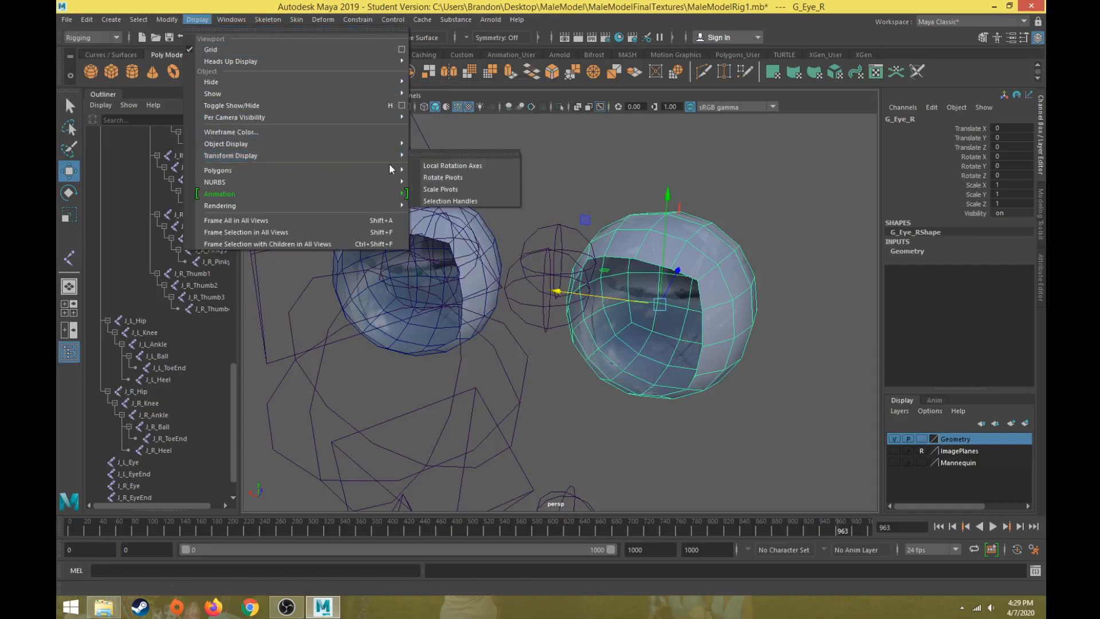
pyautogui.click(438, 178)
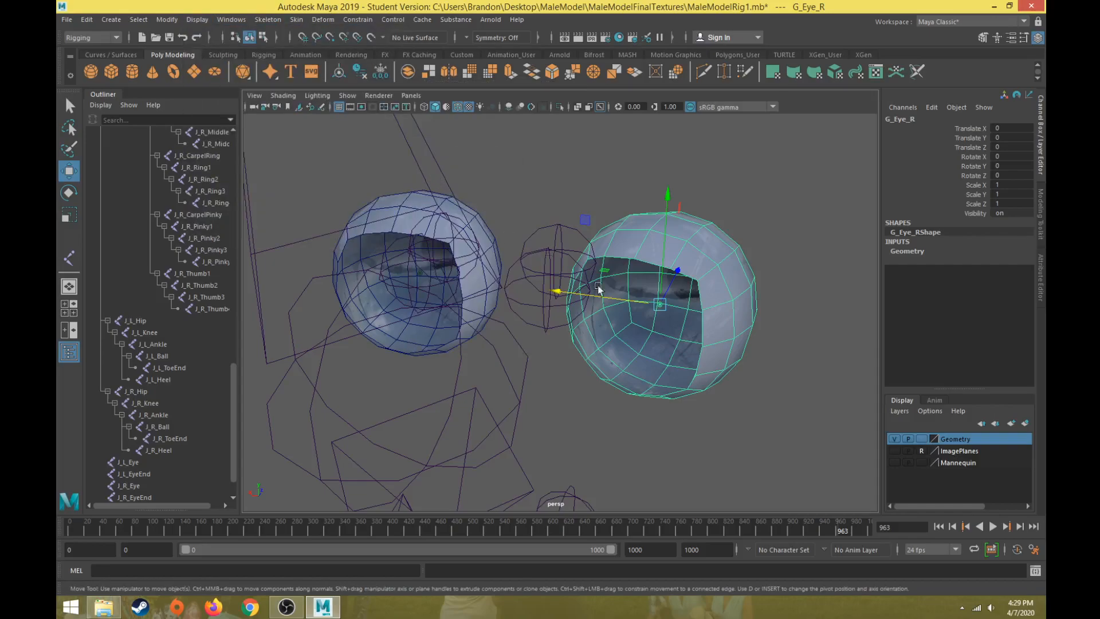
# Snap the J_R_Eye joint onto the rotate pivot of the right eyeball G_Eye_R
pyautogui.click(542, 279)
pyautogui.click(542, 278)
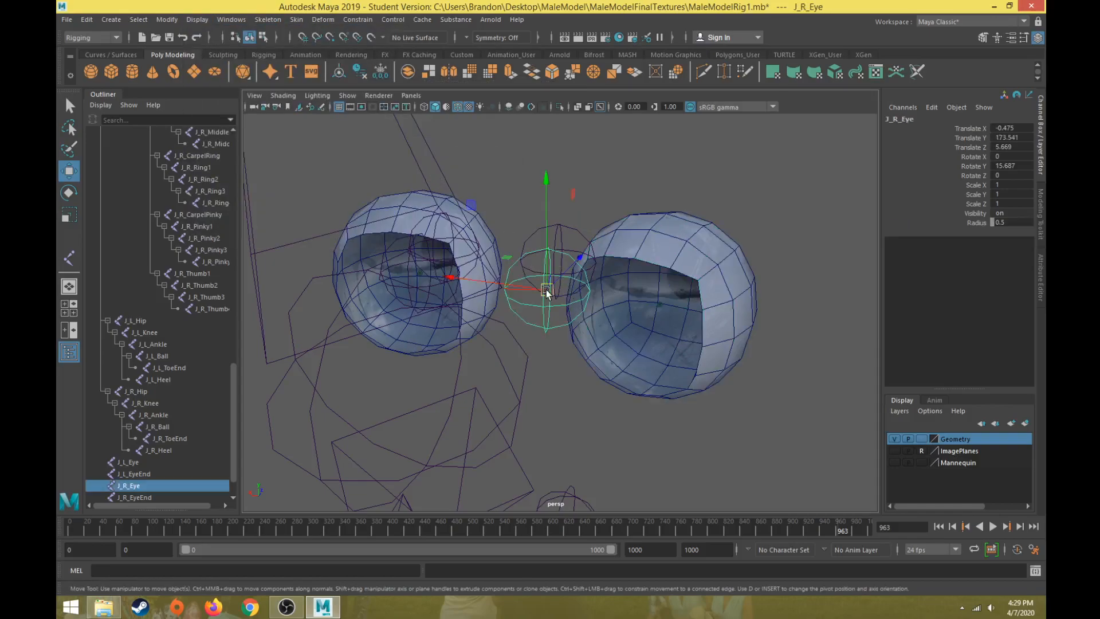
pyautogui.moveTo(548, 291); pyautogui.dragTo(660, 306)
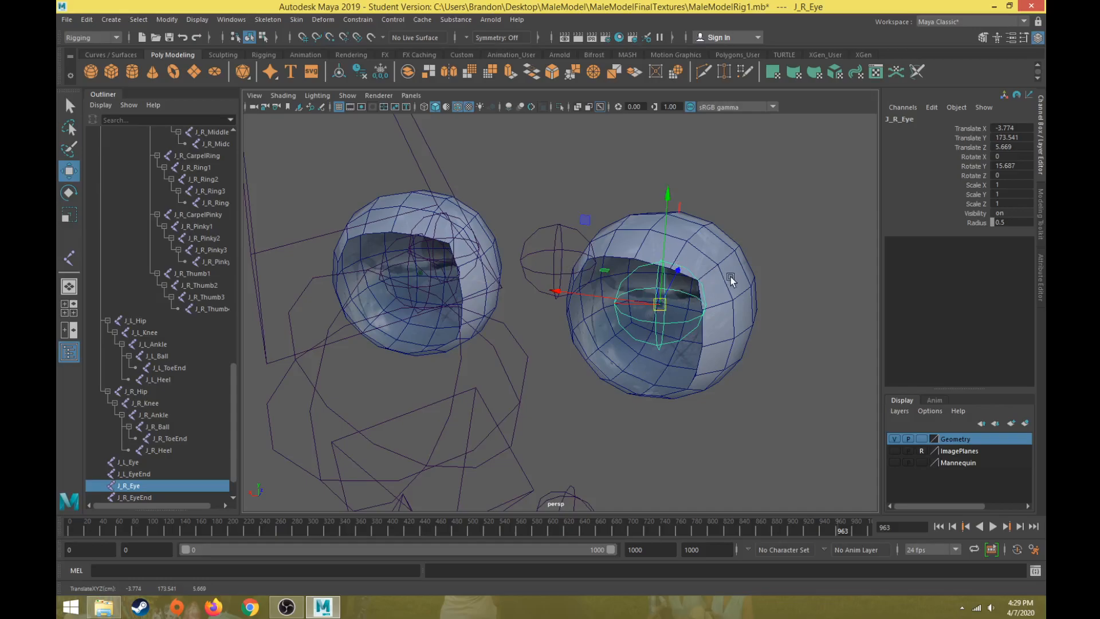
# Snap the J_R_EyeEnd joint to the center of the right eyeball's pupil
pyautogui.keyDown('alt'); pyautogui.moveTo(598, 256); pyautogui.dragTo(566, 278); pyautogui.keyUp('alt')
pyautogui.click(557, 214)
pyautogui.keyDown('alt'); pyautogui.moveTo(583, 237); pyautogui.dragTo(576, 363); pyautogui.keyUp('alt')
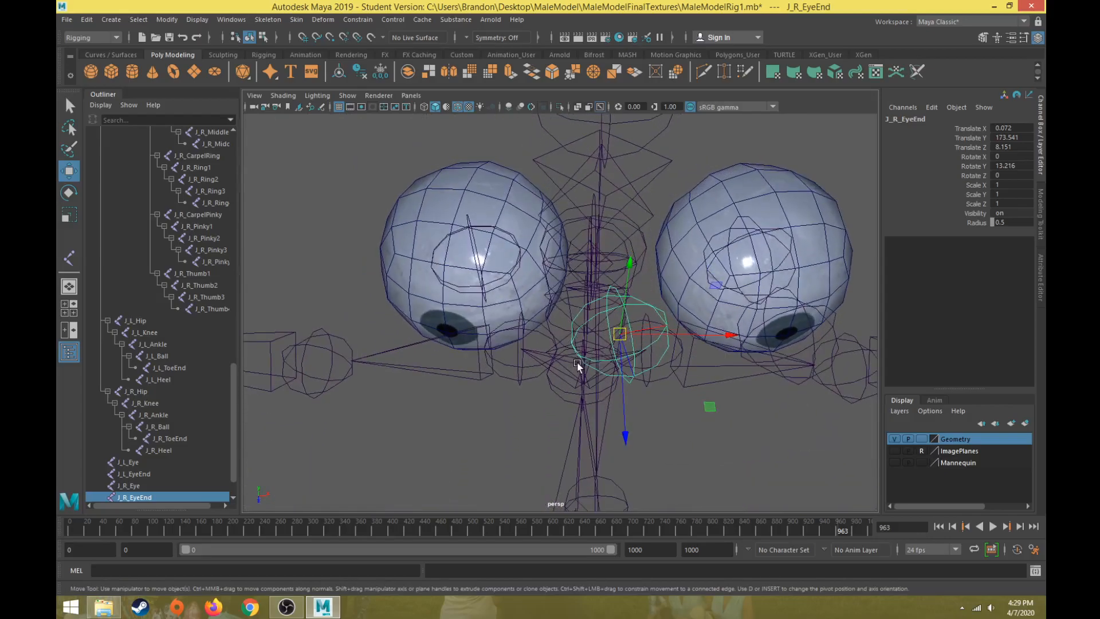
pyautogui.press('v')
pyautogui.moveTo(620, 333); pyautogui.dragTo(466, 358)
# Rotate J_R_EyeEnd to about -11.7 degrees around Y to align it with the right eye's gaze
pyautogui.press('e')
pyautogui.keyDown('alt'); pyautogui.moveTo(457, 317); pyautogui.dragTo(461, 344); pyautogui.keyUp('alt')
pyautogui.moveTo(538, 400); pyautogui.dragTo(635, 363)
pyautogui.moveTo(659, 315); pyautogui.dragTo(676, 321)
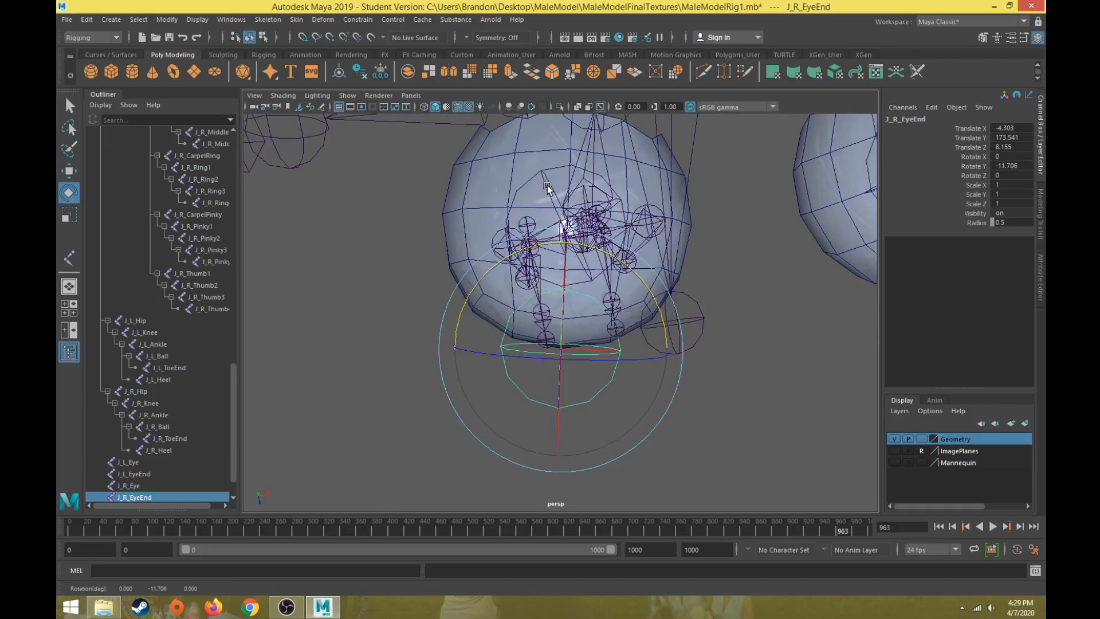
# Rotate J_R_Eye to about -12.7 degrees around Y so it points toward the right pupil
pyautogui.click(534, 173)
pyautogui.moveTo(669, 253); pyautogui.dragTo(773, 236)
pyautogui.scroll(-4, 645, 288)
pyautogui.moveTo(645, 303); pyautogui.dragTo(484, 422)
pyautogui.hotkey('ctrl', 'z')
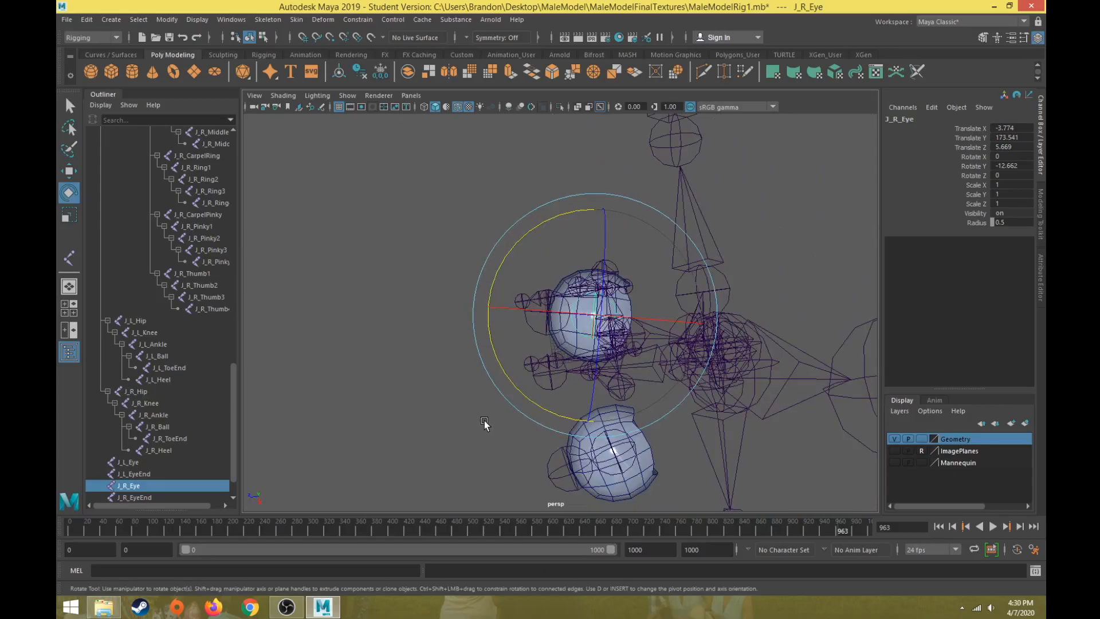
pyautogui.click(500, 426)
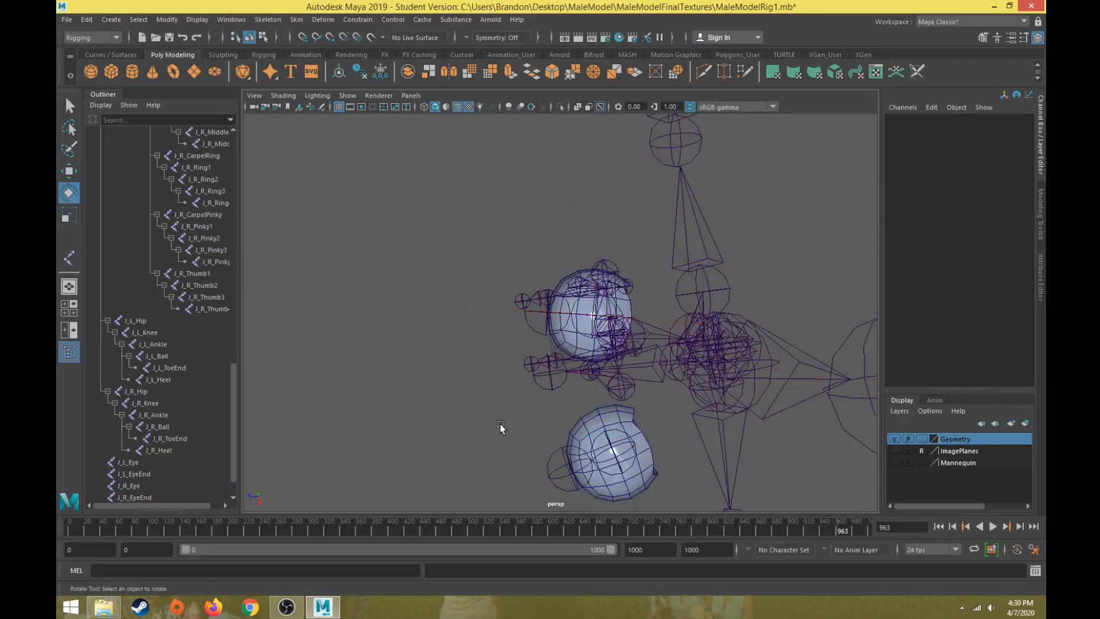
# Parent J_L_EyeEnd under J_L_Eye and J_R_EyeEnd under J_R_Eye
pyautogui.click(583, 298)
pyautogui.keyDown('alt'); pyautogui.moveTo(380, 373); pyautogui.dragTo(400, 319); pyautogui.keyUp('alt')
pyautogui.press('w')
pyautogui.scroll(-1, 145, 461)
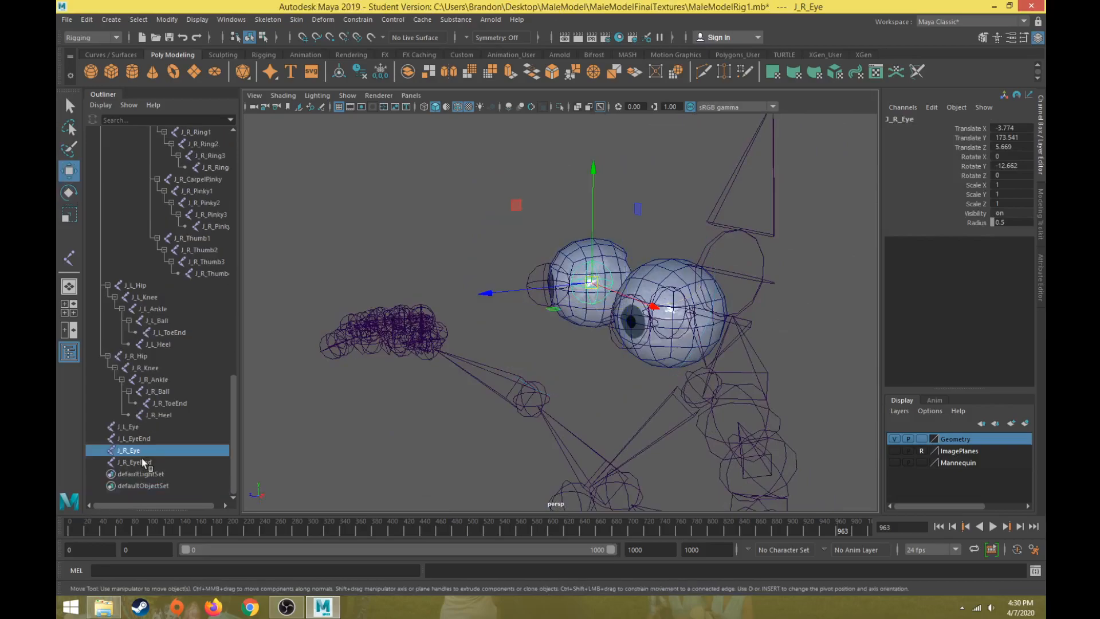
pyautogui.click(135, 439)
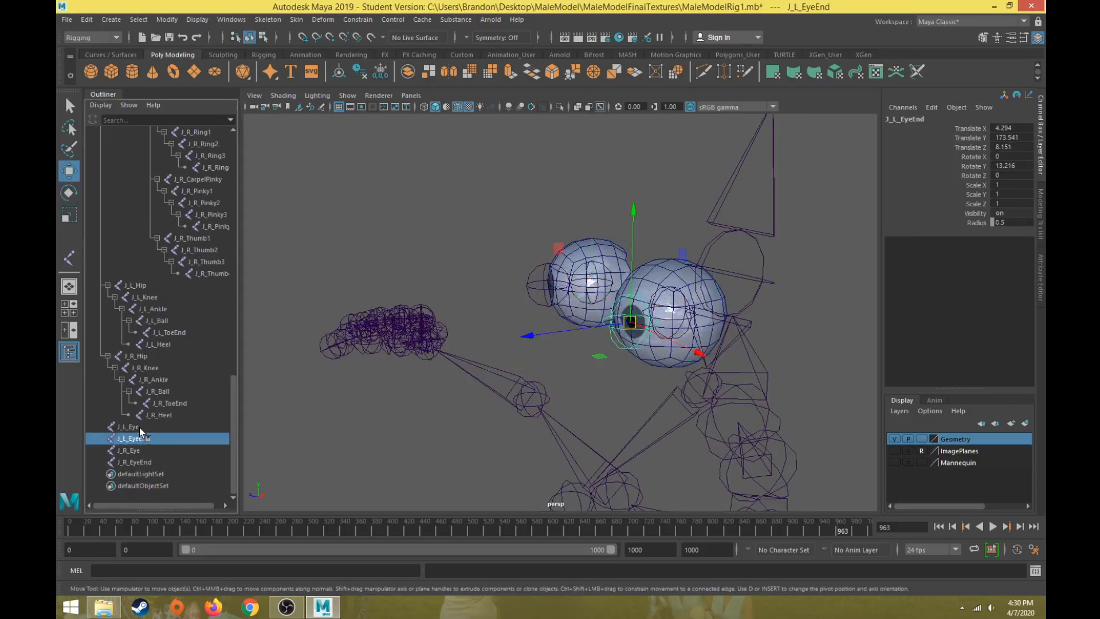
pyautogui.keyDown('ctrl'); pyautogui.click(140, 427); pyautogui.keyUp('ctrl')
pyautogui.press('p')
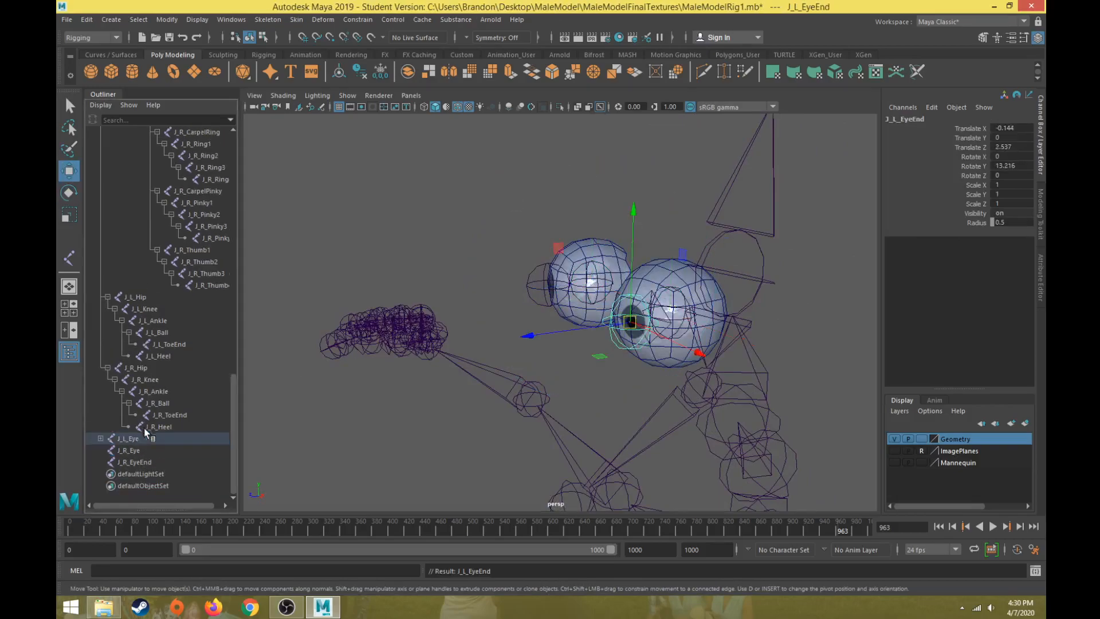
pyautogui.click(139, 462)
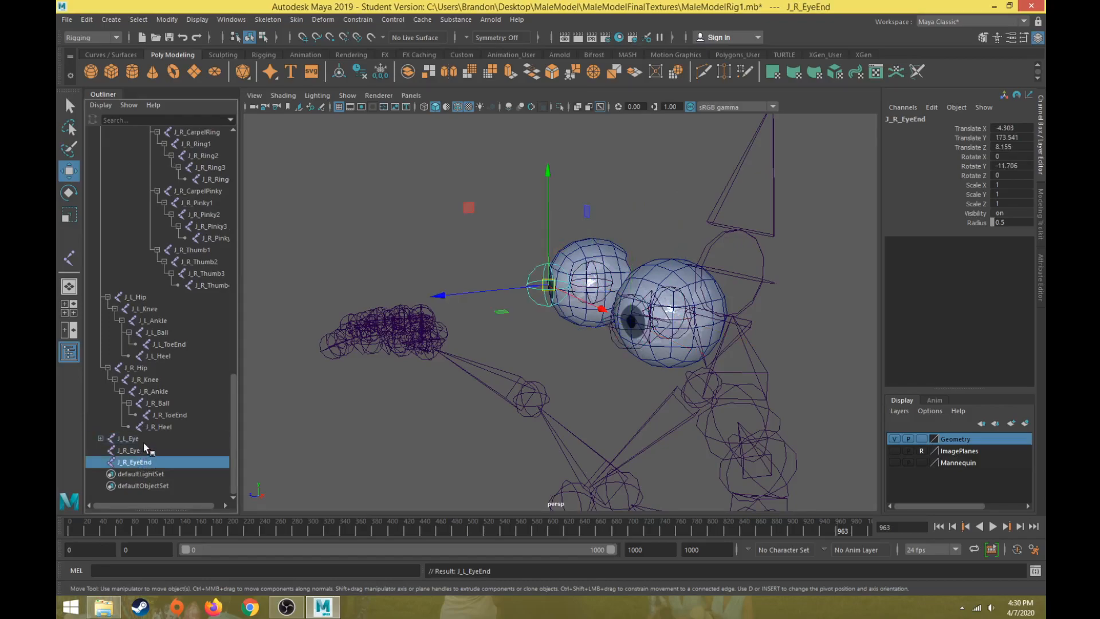
pyautogui.keyDown('ctrl'); pyautogui.click(137, 449); pyautogui.keyUp('ctrl')
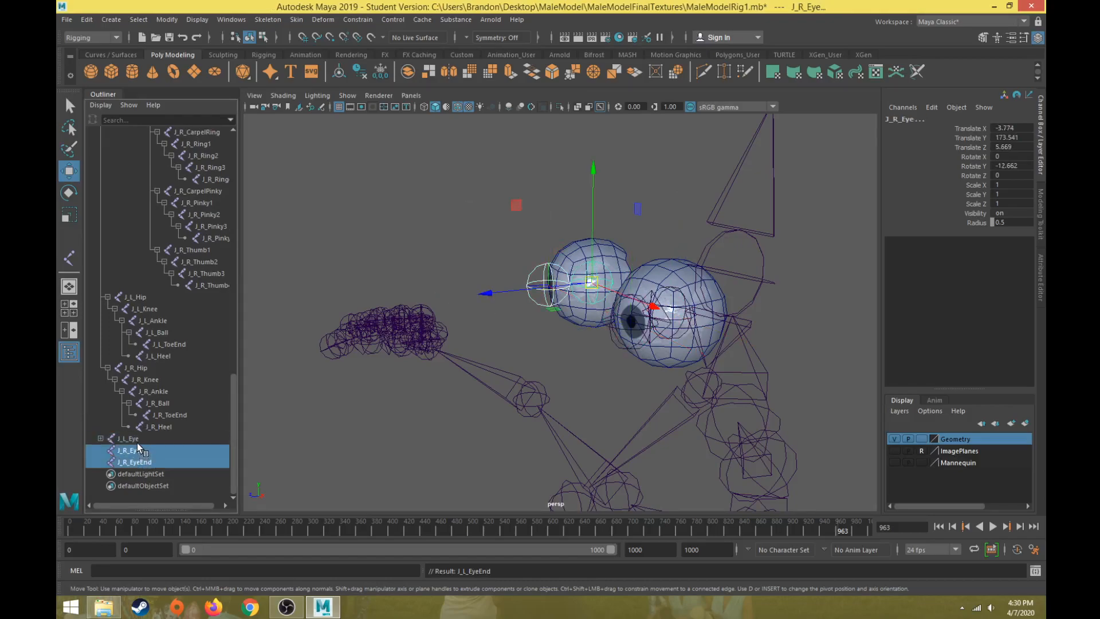
pyautogui.press('p')
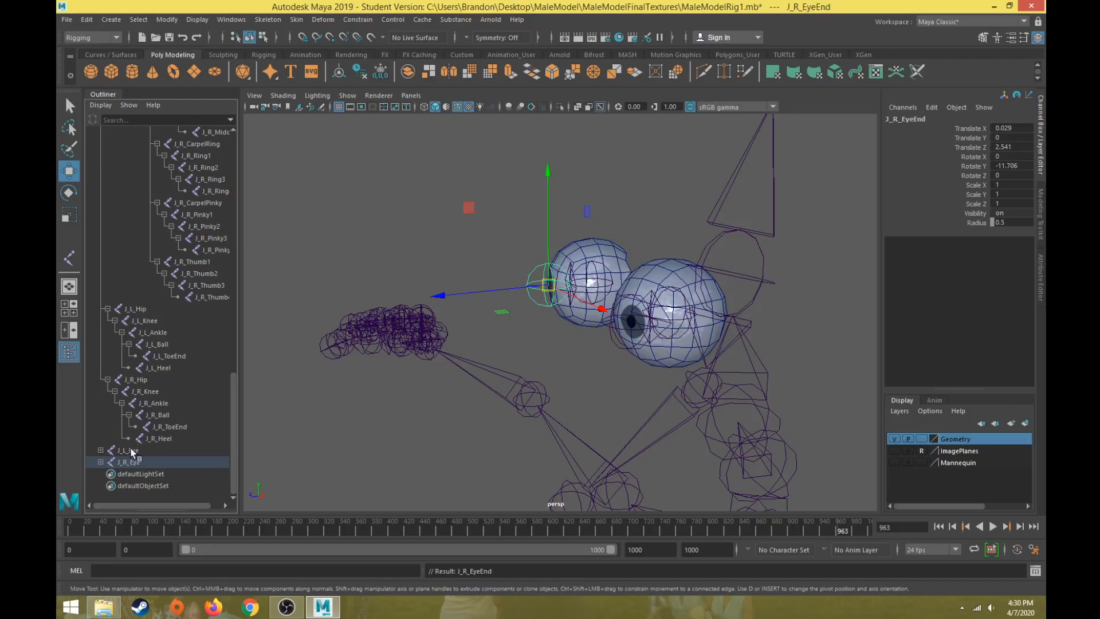
# Parent J_L_Eye and J_R_Eye to the head joint J_Head1 and check its hierarchy
pyautogui.click(131, 448)
pyautogui.keyDown('ctrl'); pyautogui.click(135, 461); pyautogui.keyUp('ctrl')
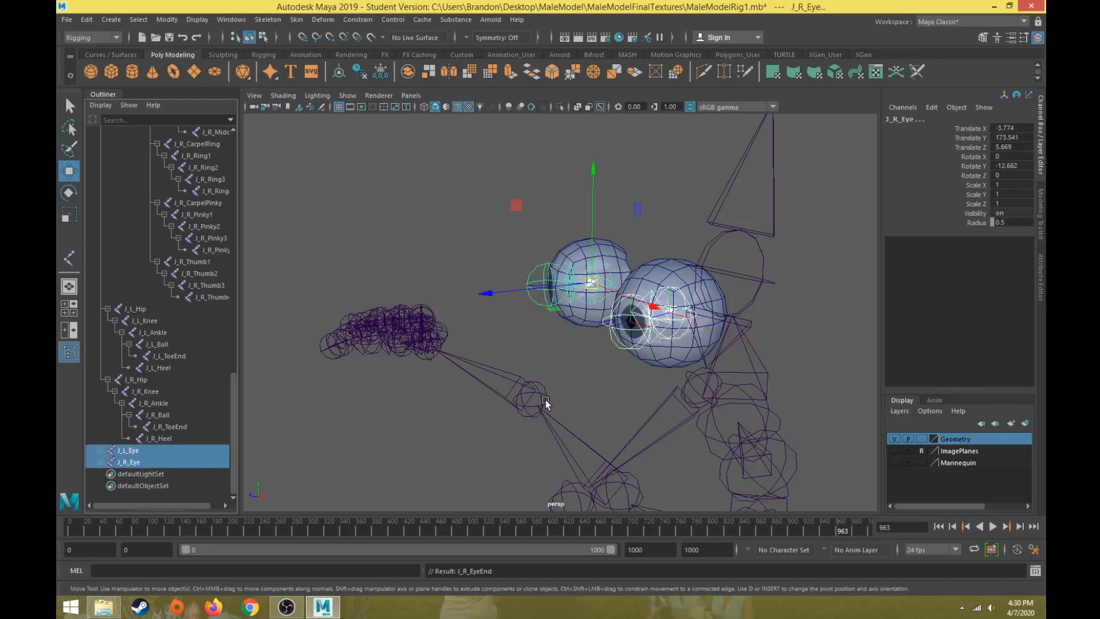
pyautogui.keyDown('alt'); pyautogui.moveTo(571, 390); pyautogui.dragTo(641, 325); pyautogui.keyUp('alt')
pyautogui.keyDown('shift'); pyautogui.click(715, 312); pyautogui.keyUp('shift')
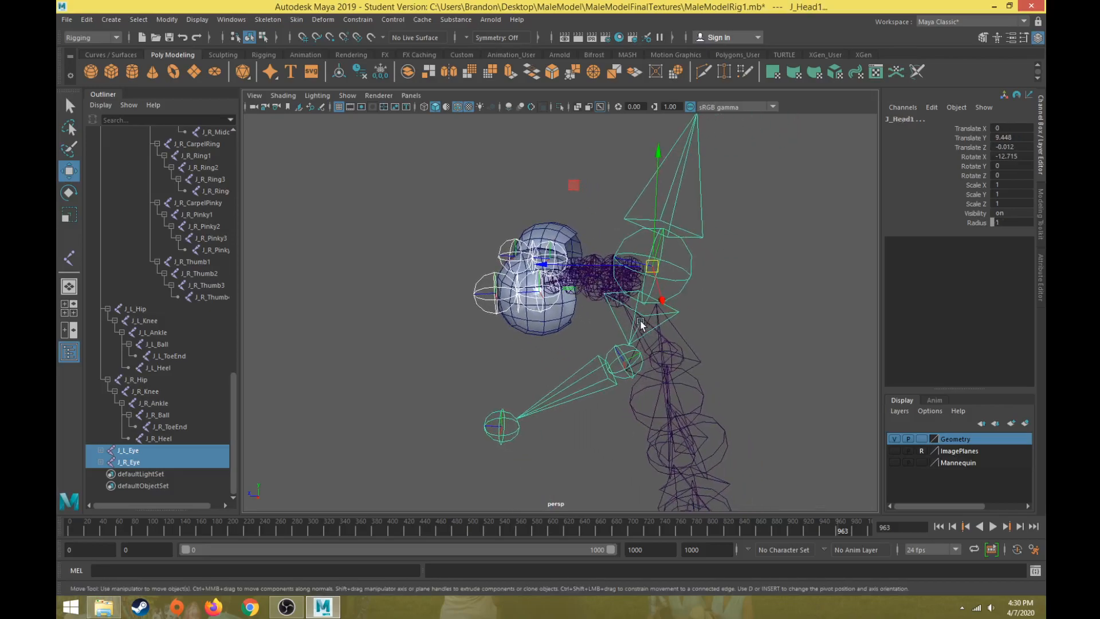
pyautogui.press('p')
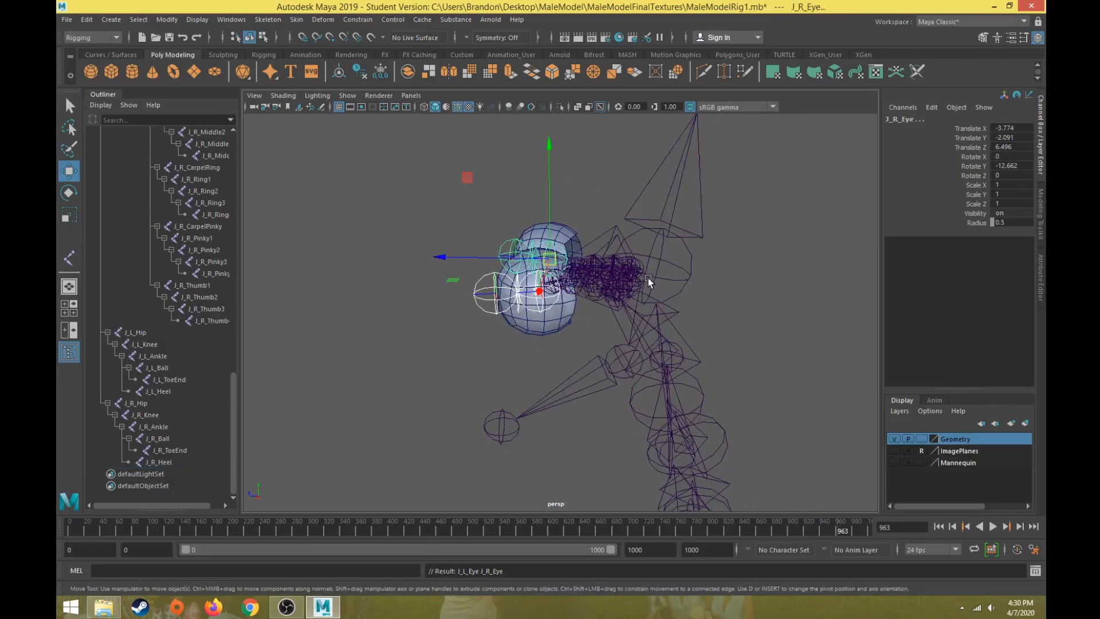
pyautogui.click(656, 276)
pyautogui.keyDown('alt'); pyautogui.moveTo(540, 338); pyautogui.dragTo(574, 323); pyautogui.keyUp('alt')
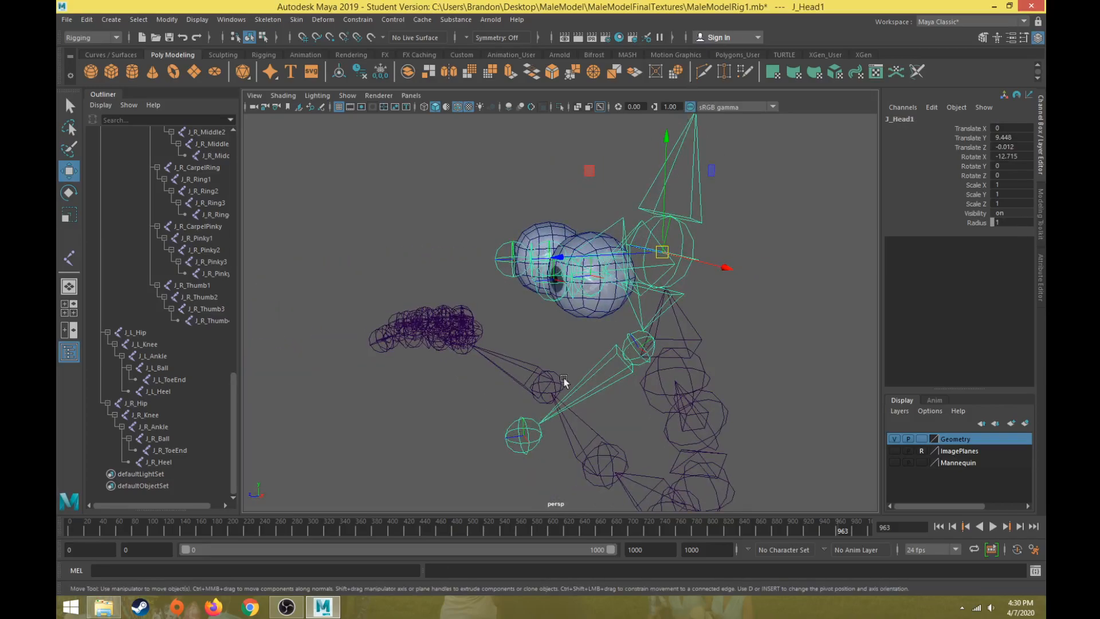
pyautogui.scroll(15, 129, 316)
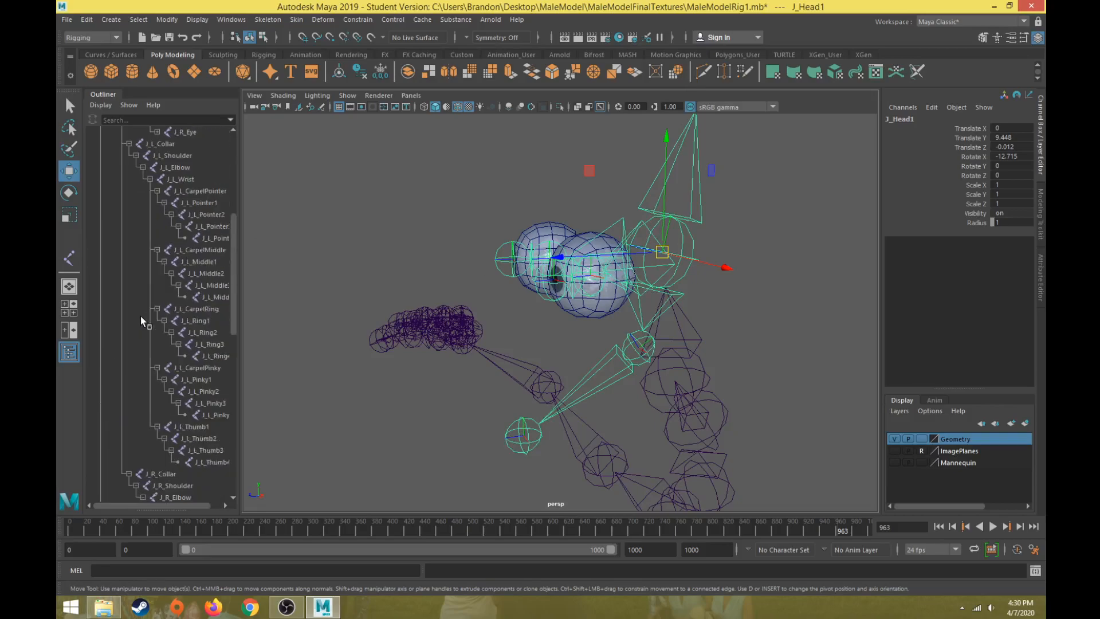
# Unhide the G_Body mesh and view the whole character with its skeleton
pyautogui.keyDown('alt'); pyautogui.moveTo(683, 319); pyautogui.dragTo(628, 302); pyautogui.keyUp('alt')
pyautogui.click(665, 307)
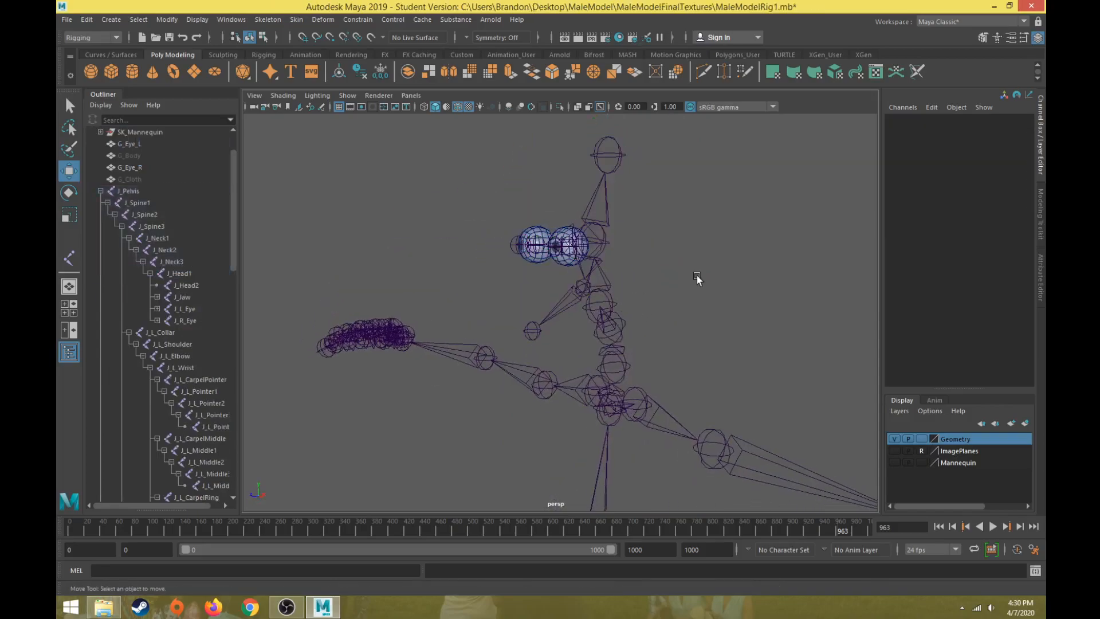
pyautogui.hotkey('shift', 'h')
pyautogui.click(132, 155)
pyautogui.hotkey('shift', 'h')
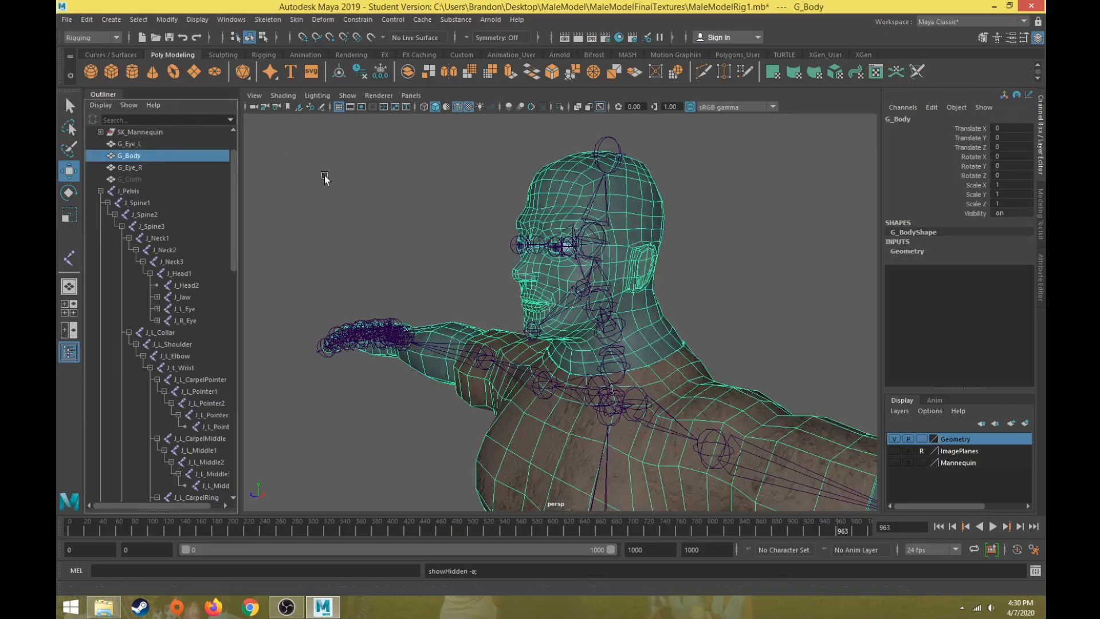
pyautogui.scroll(-4, 747, 378)
pyautogui.click(730, 314)
pyautogui.keyDown('alt'); pyautogui.moveTo(647, 346); pyautogui.dragTo(569, 314); pyautogui.keyUp('alt')
pyautogui.keyDown('alt'); pyautogui.moveTo(569, 314); pyautogui.dragTo(579, 302, button='middle'); pyautogui.keyUp('alt')
pyautogui.keyDown('alt'); pyautogui.moveTo(579, 302); pyautogui.dragTo(680, 283); pyautogui.keyUp('alt')
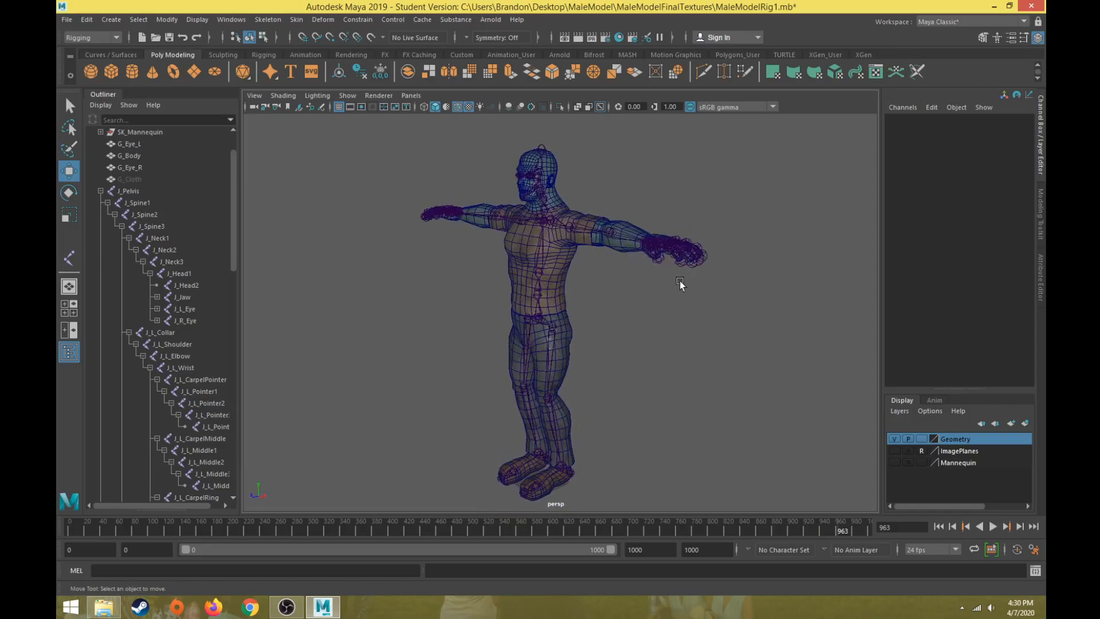